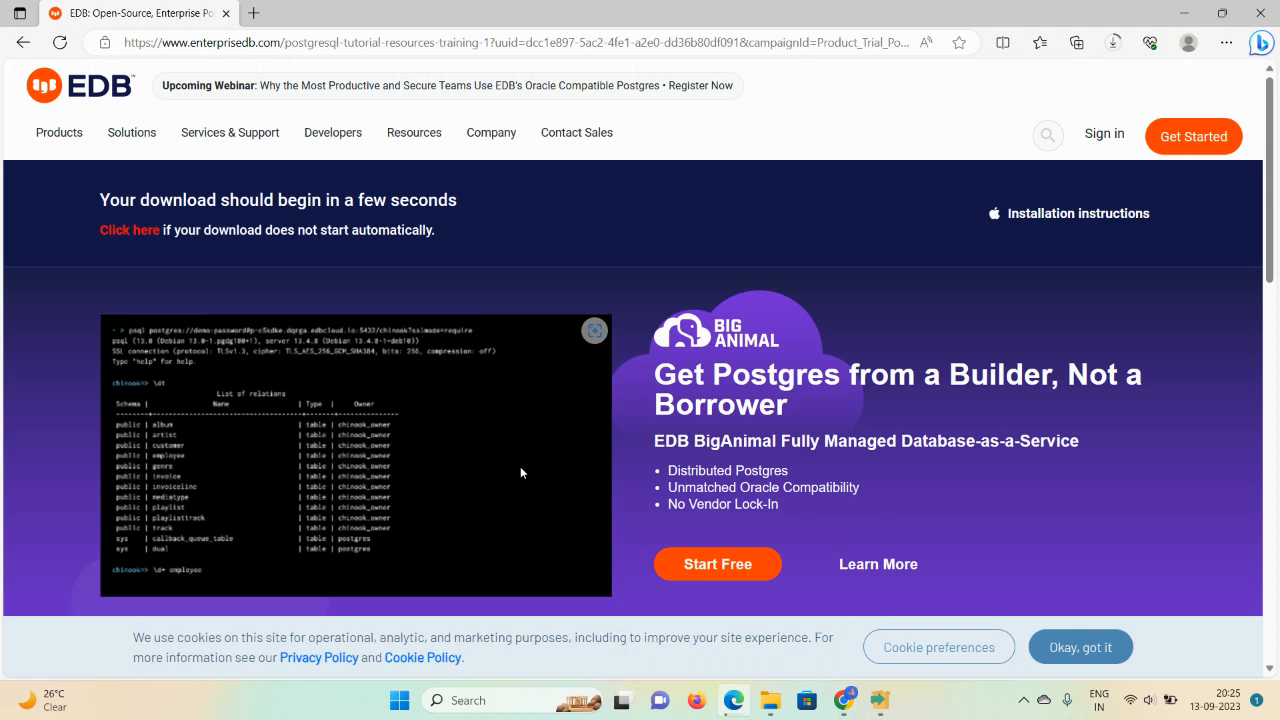
# Step: Search Bing for 'postgresql download' in a new Edge tab
pyautogui.click(263, 20)
pyautogui.write('po')
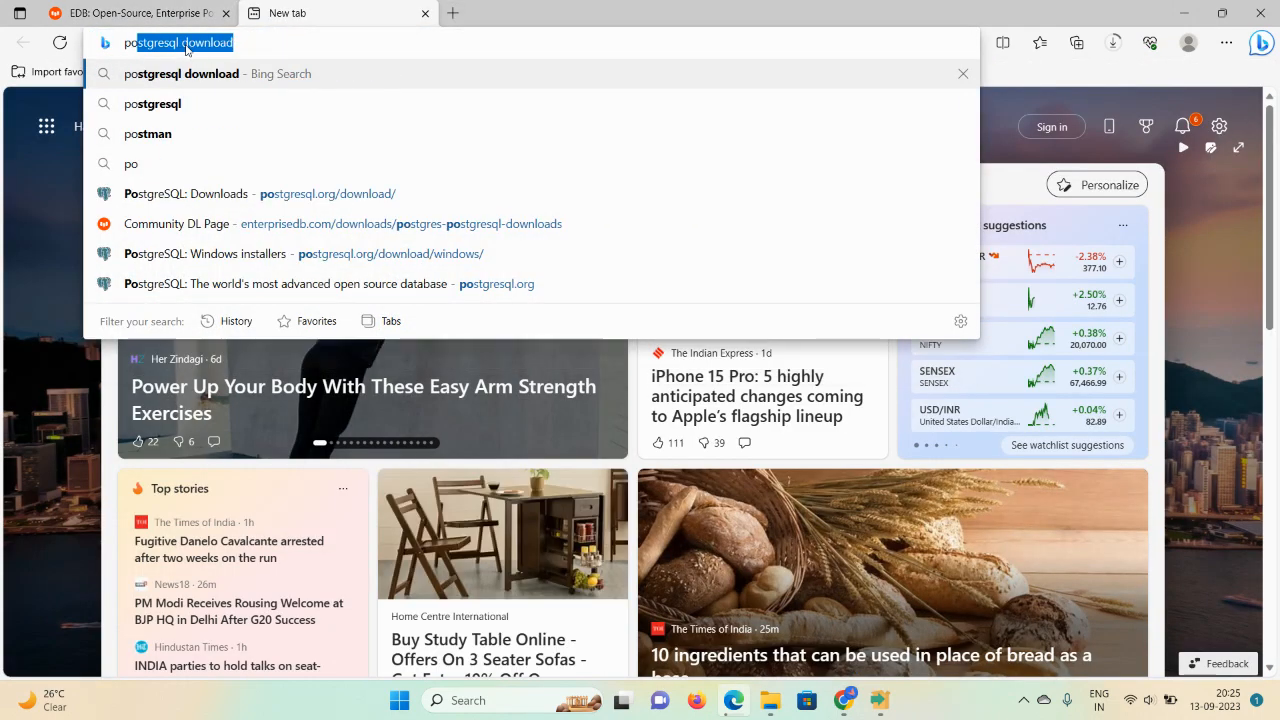
pyautogui.write('stgre')
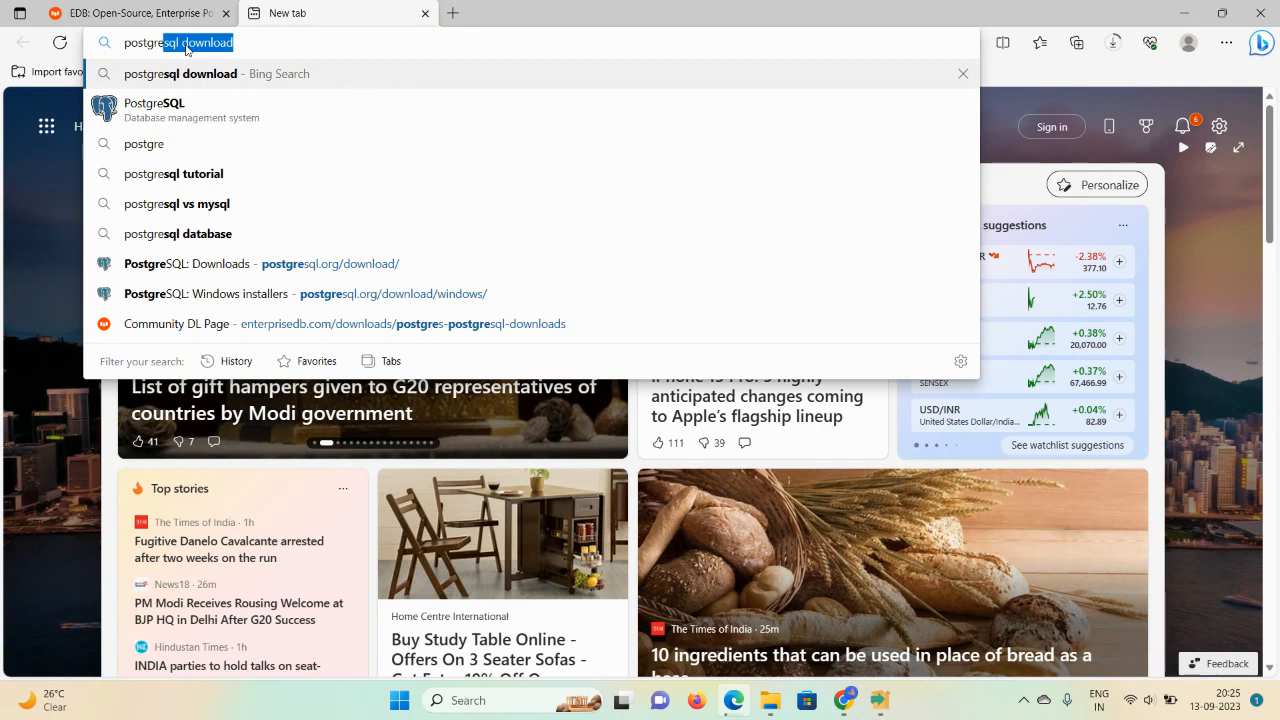
pyautogui.click(168, 82)
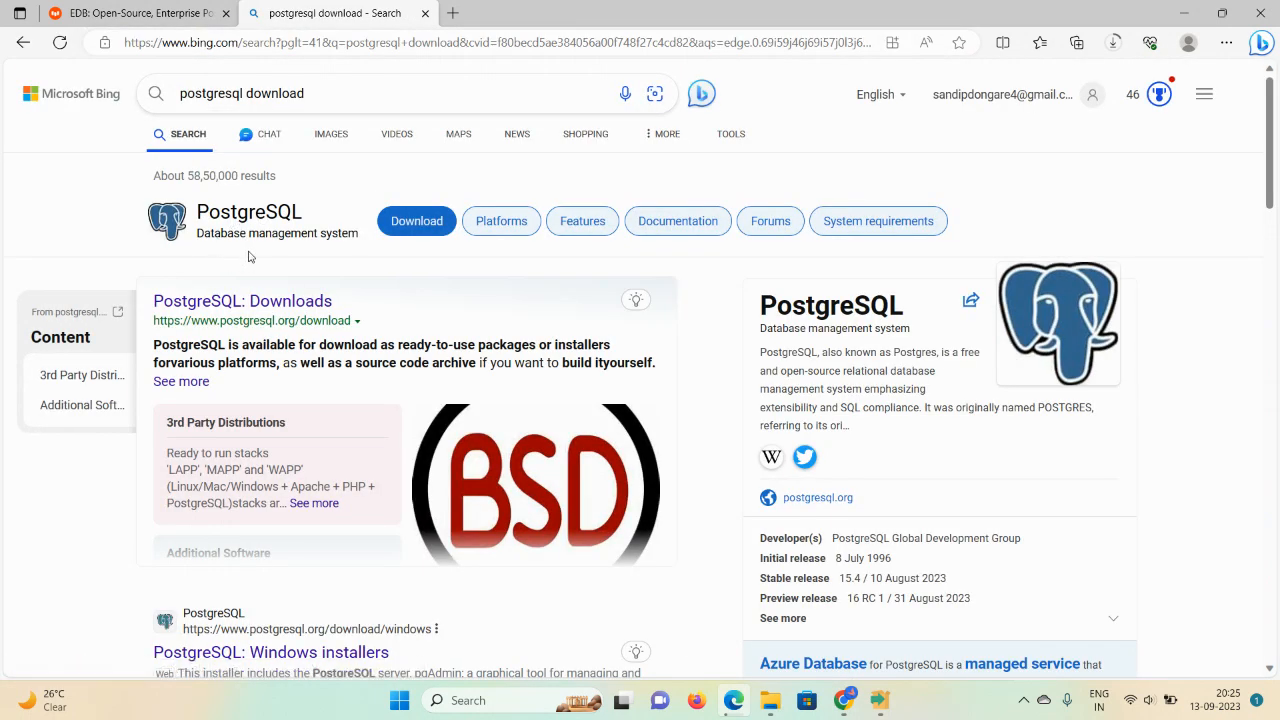
pyautogui.click(244, 217)
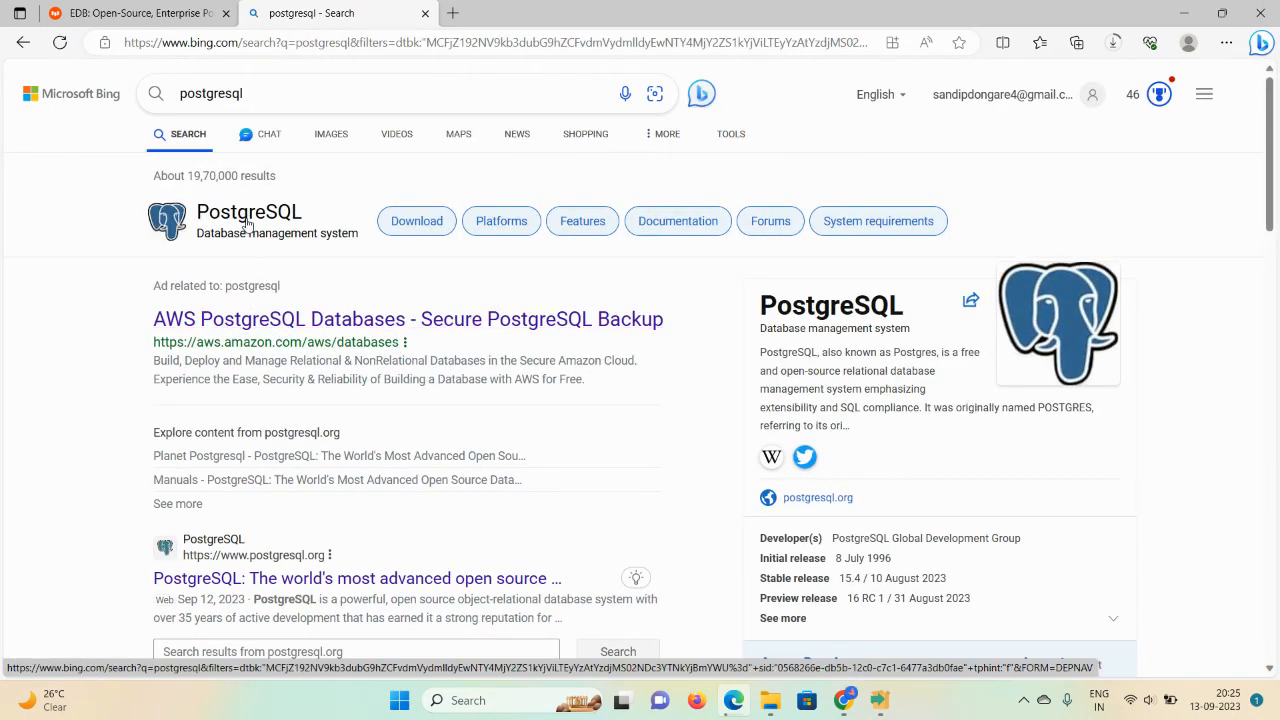
pyautogui.click(246, 224)
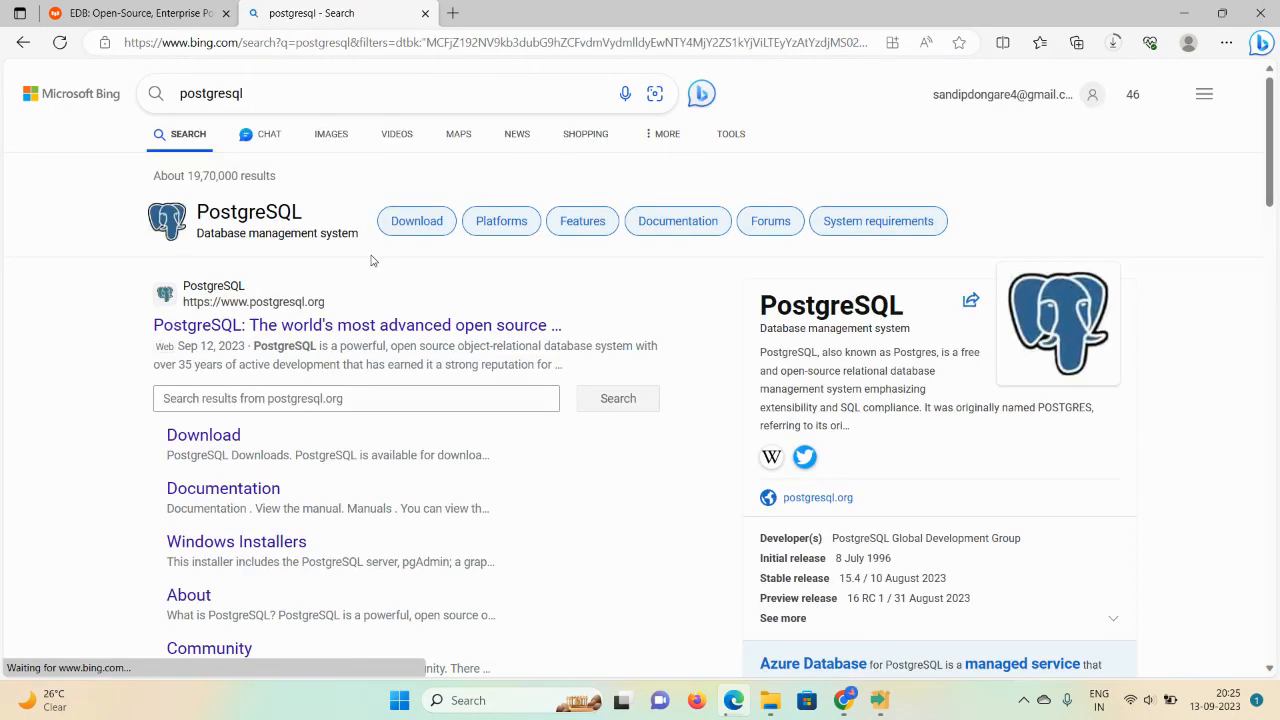
pyautogui.click(145, 13)
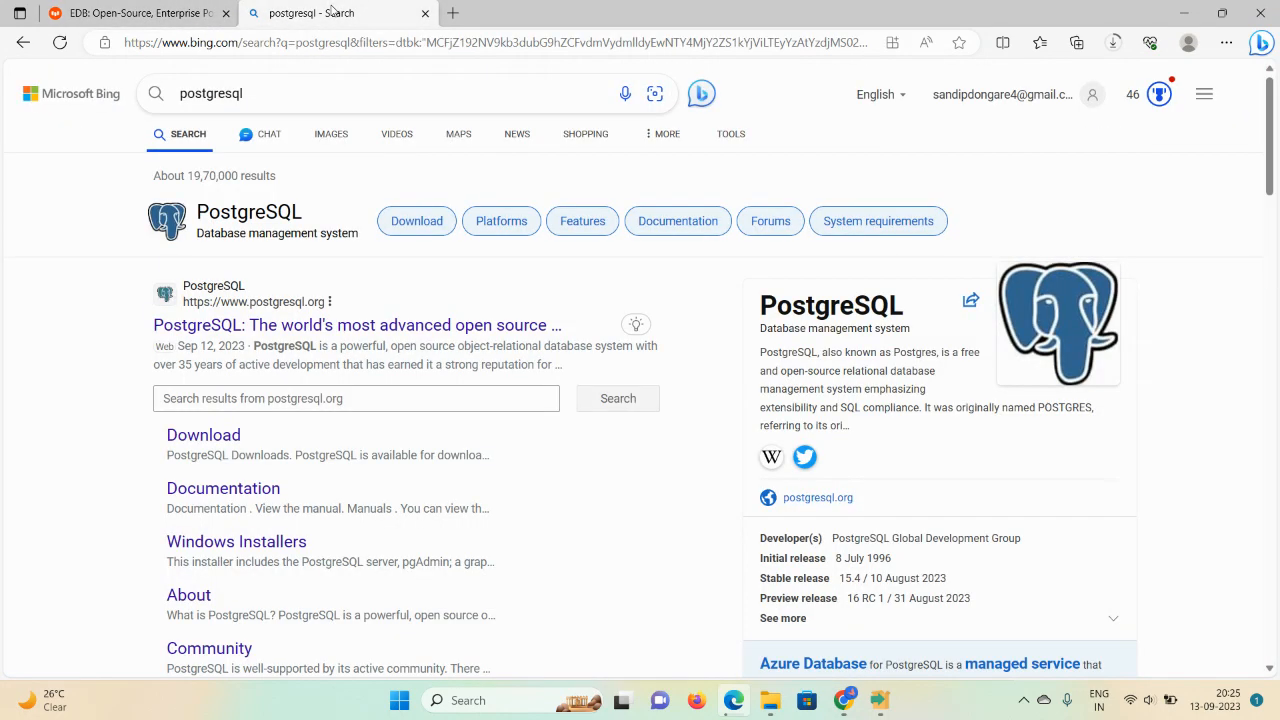
pyautogui.click(335, 12)
# Step: Repeat the 'postgresql download' search in another tab and open the PostgreSQL: Downloads result
pyautogui.click(455, 14)
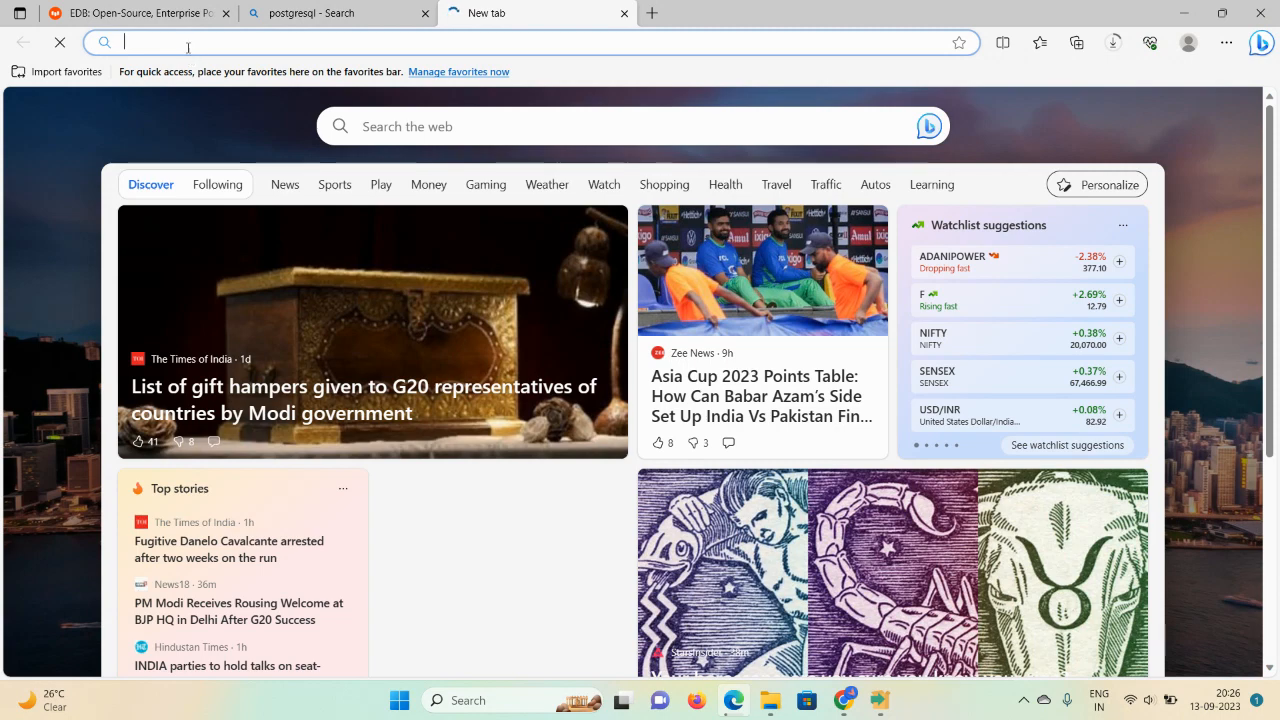
pyautogui.click(187, 44)
pyautogui.write('pos')
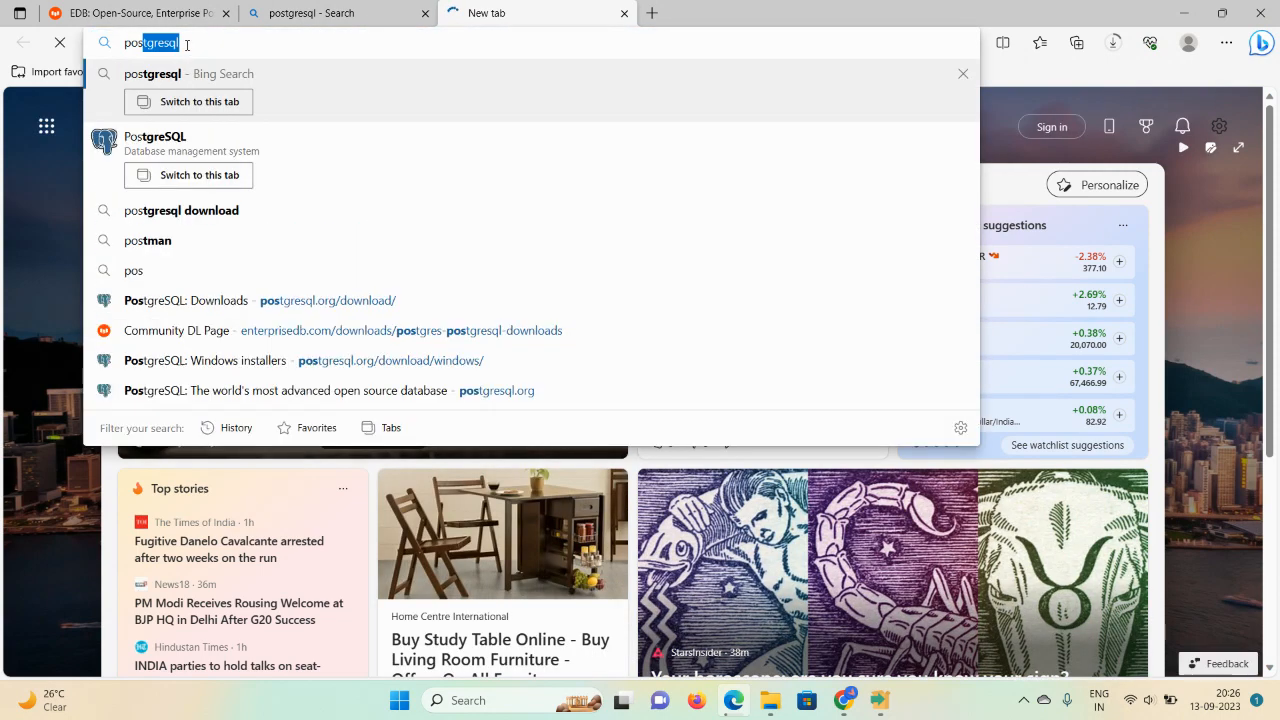
pyautogui.write('tgre')
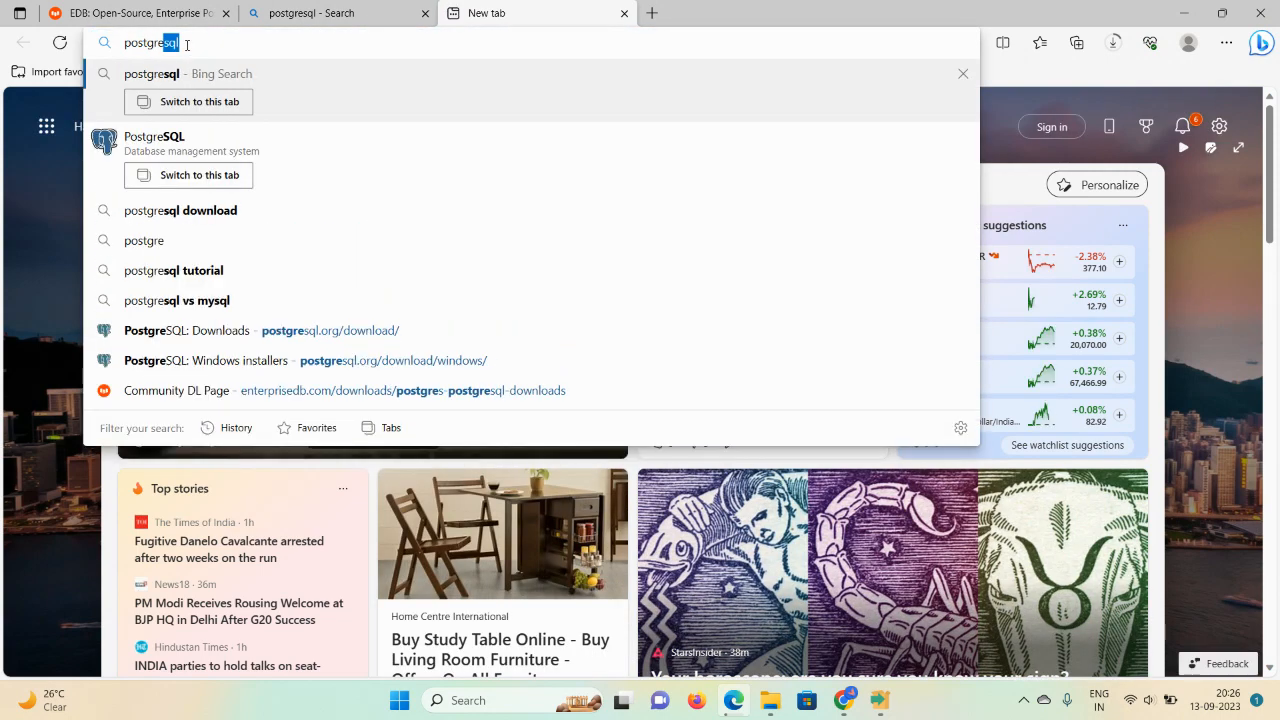
pyautogui.click(178, 211)
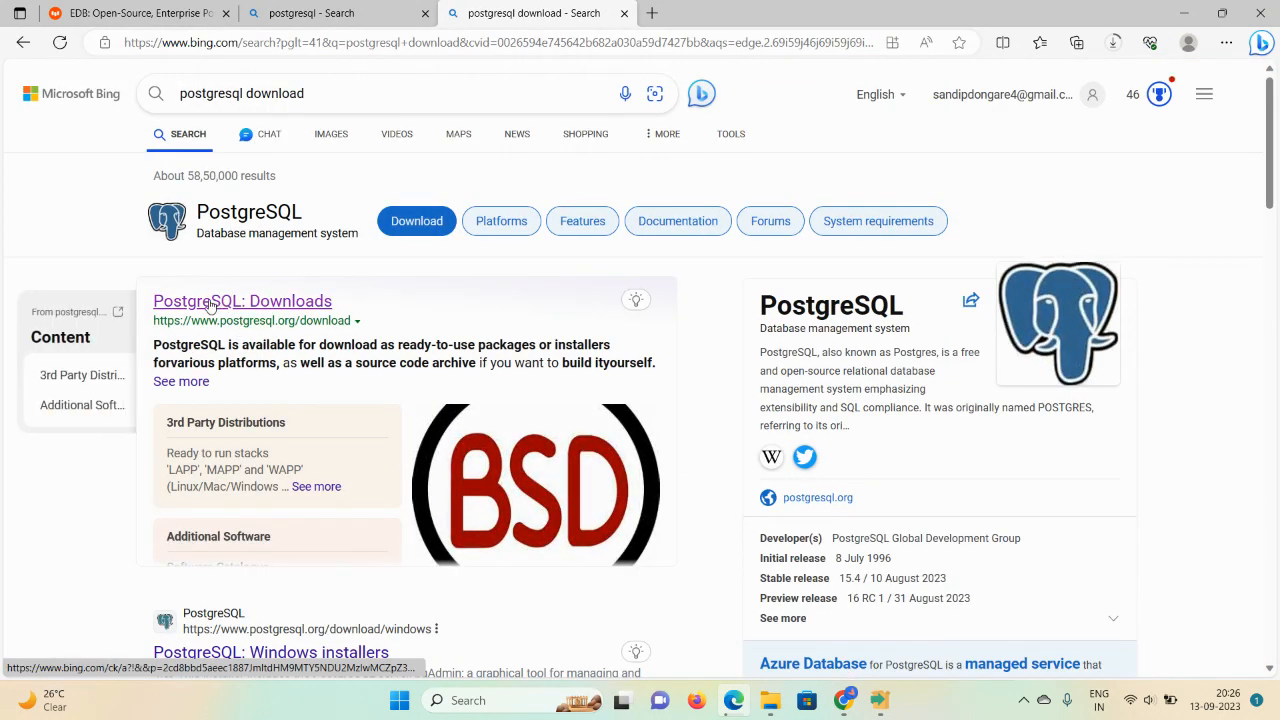
pyautogui.click(209, 304)
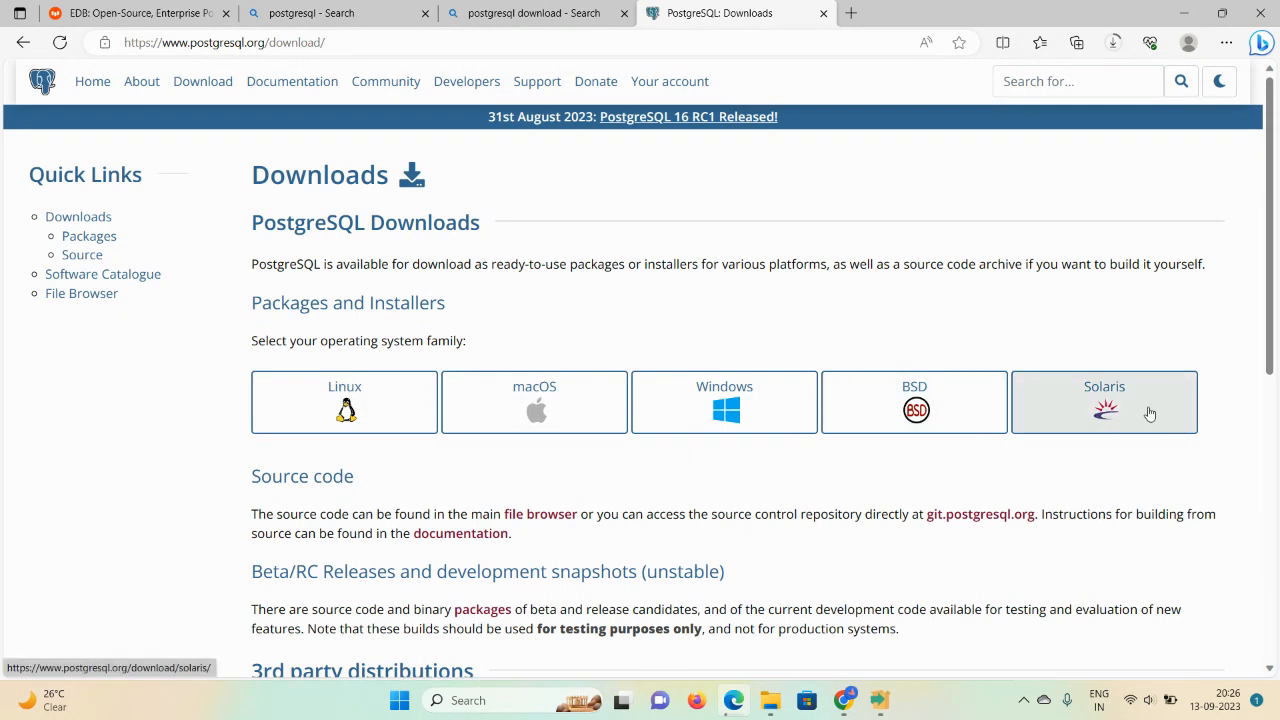
# Step: Go from PostgreSQL.org's Windows installers page to EDB's Download PostgreSQL installer page
pyautogui.click(727, 415)
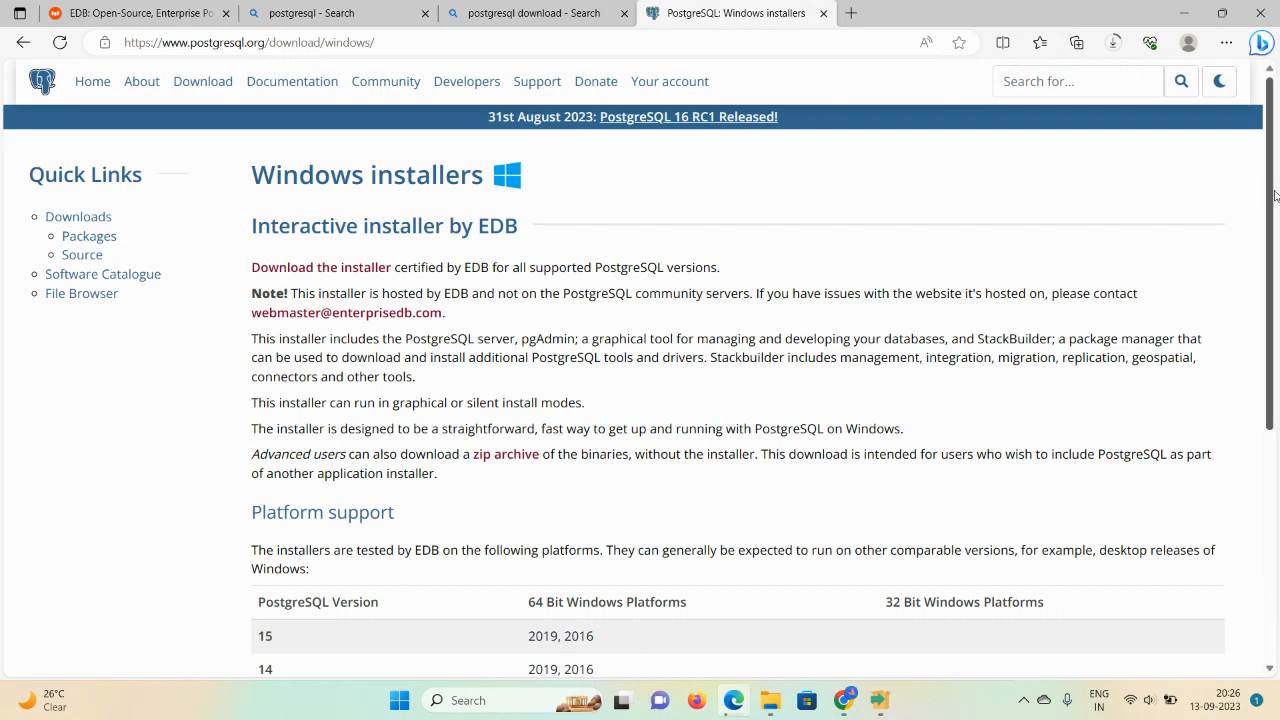
pyautogui.scroll(-2, 1271, 202)
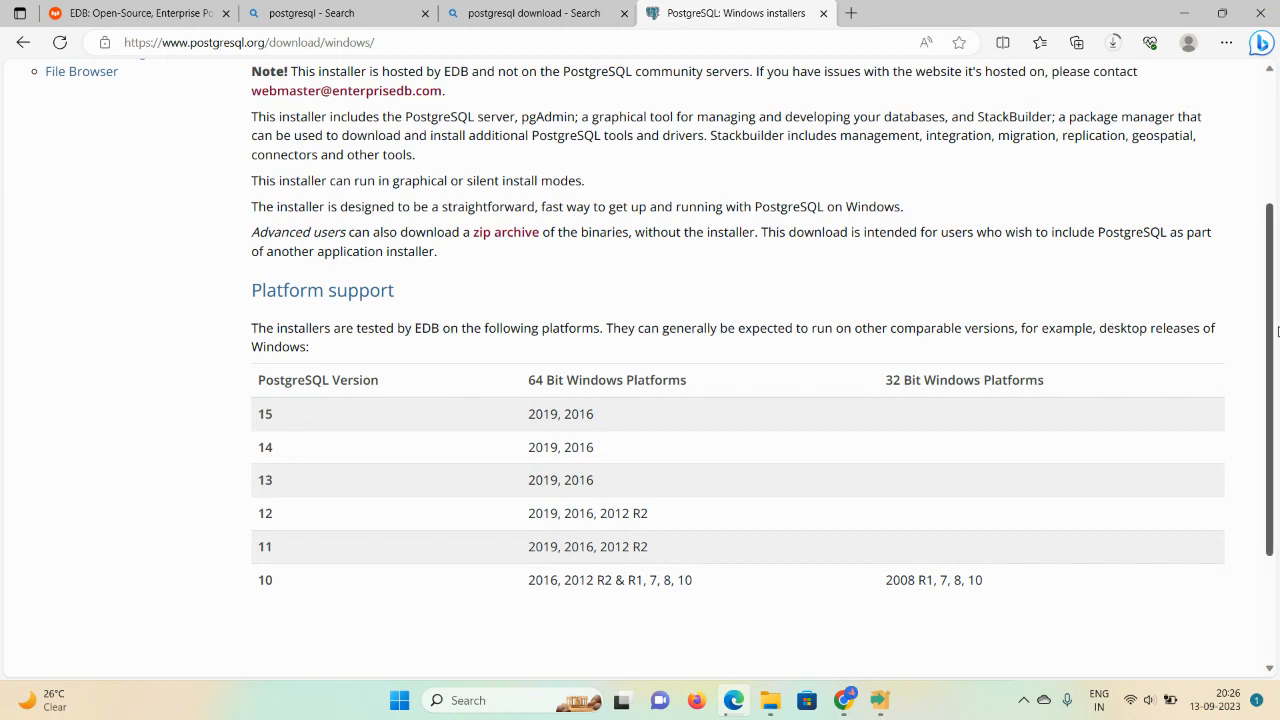
pyautogui.moveTo(1270, 346); pyautogui.dragTo(1249, 205)
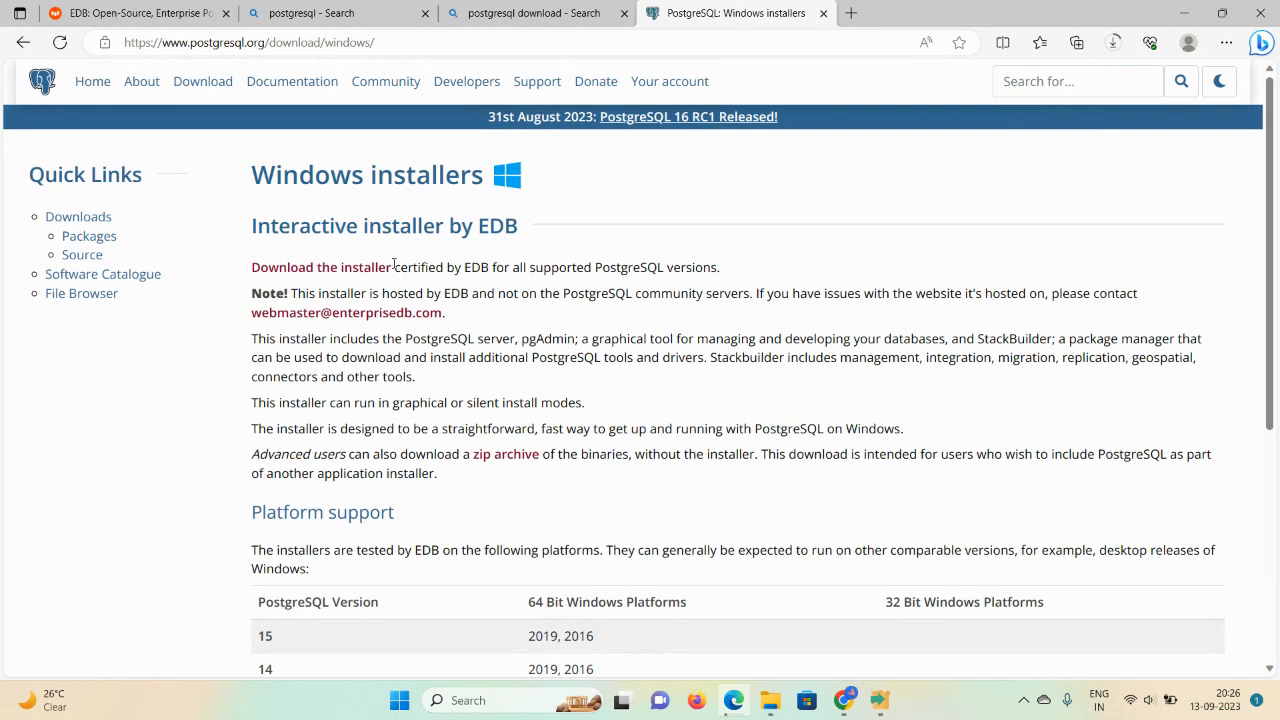
pyautogui.click(293, 277)
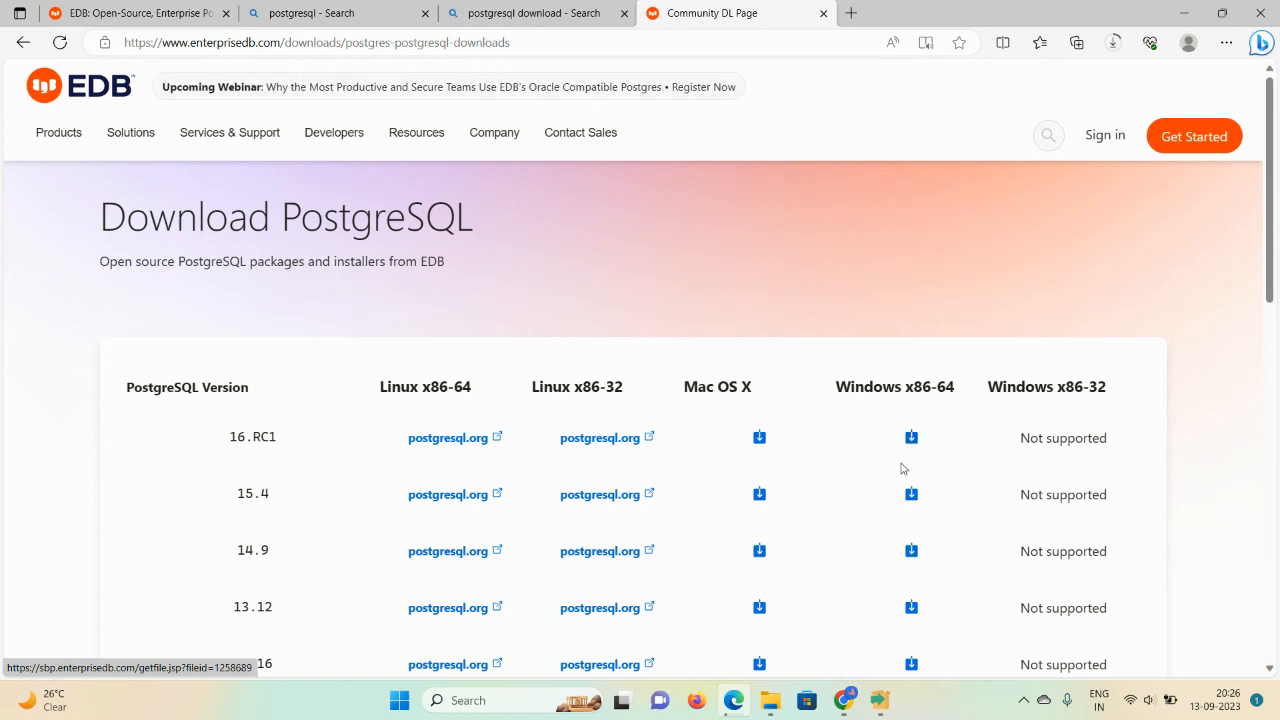
# Step: Launch postgresql-16rc1-1windows-x64.exe from Edge downloads and get past the Setup welcome page
pyautogui.click(1115, 44)
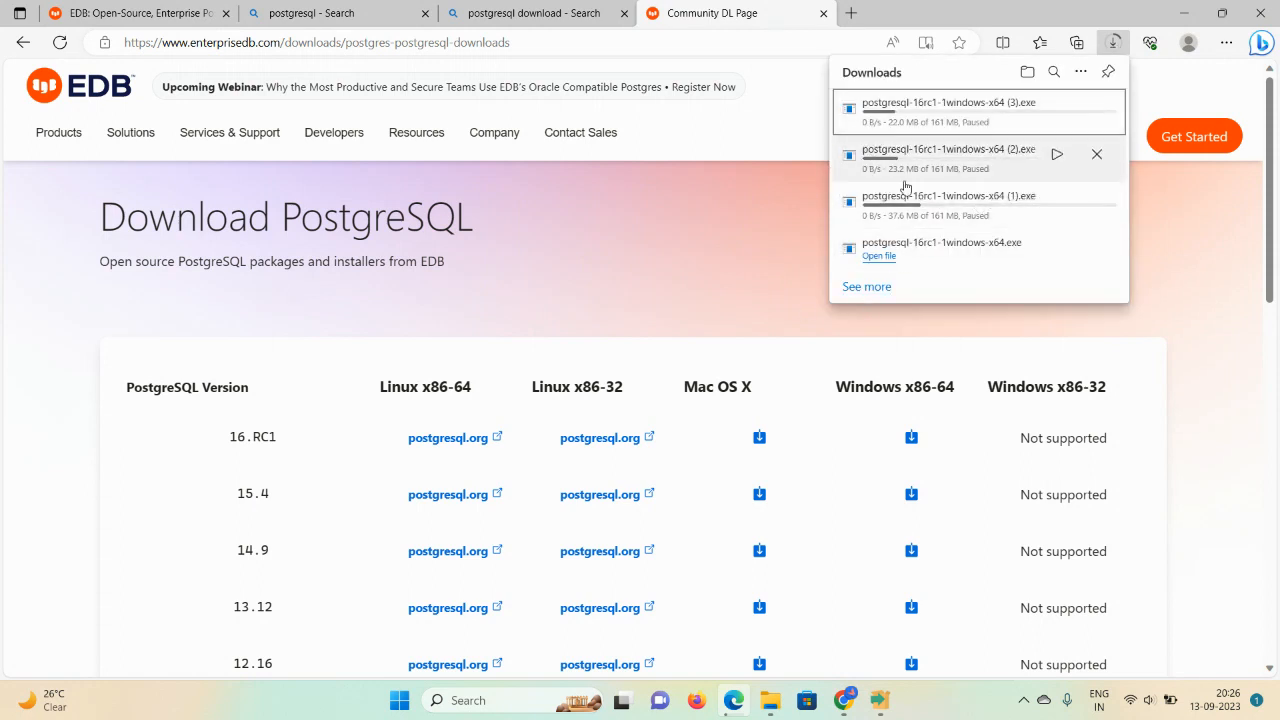
pyautogui.click(880, 257)
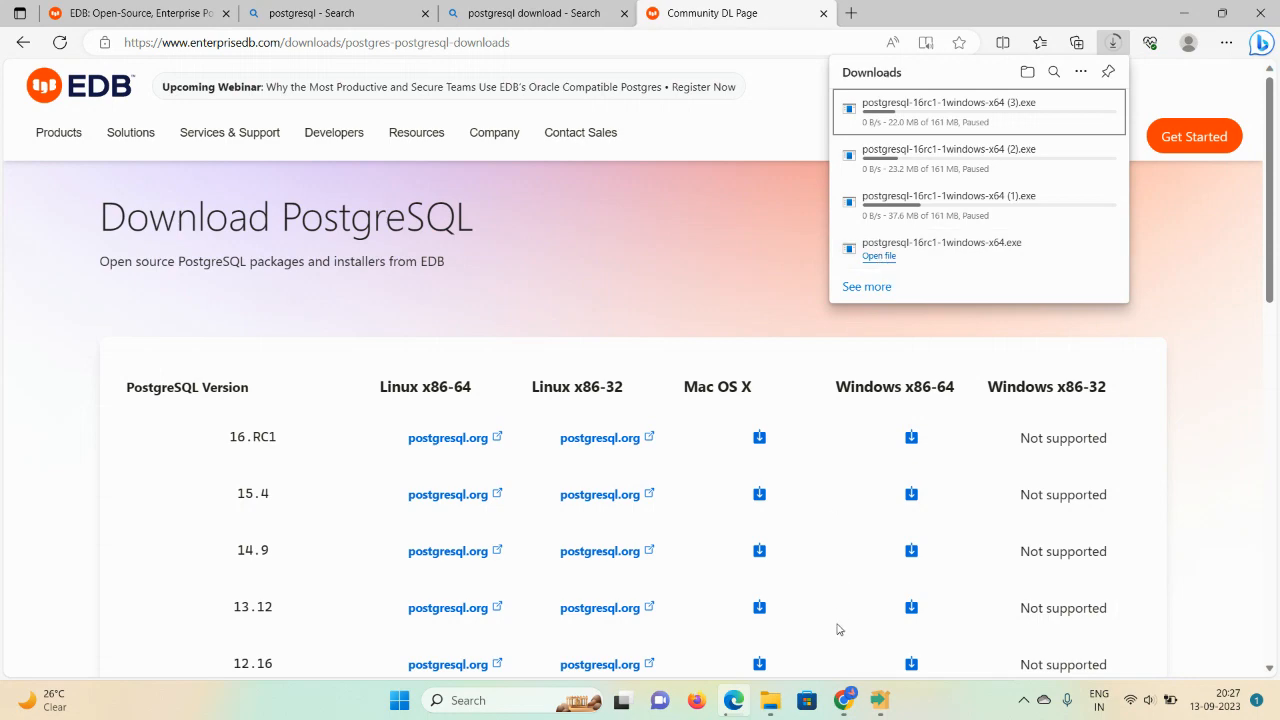
pyautogui.moveTo(879, 700)
pyautogui.moveTo(872, 623)
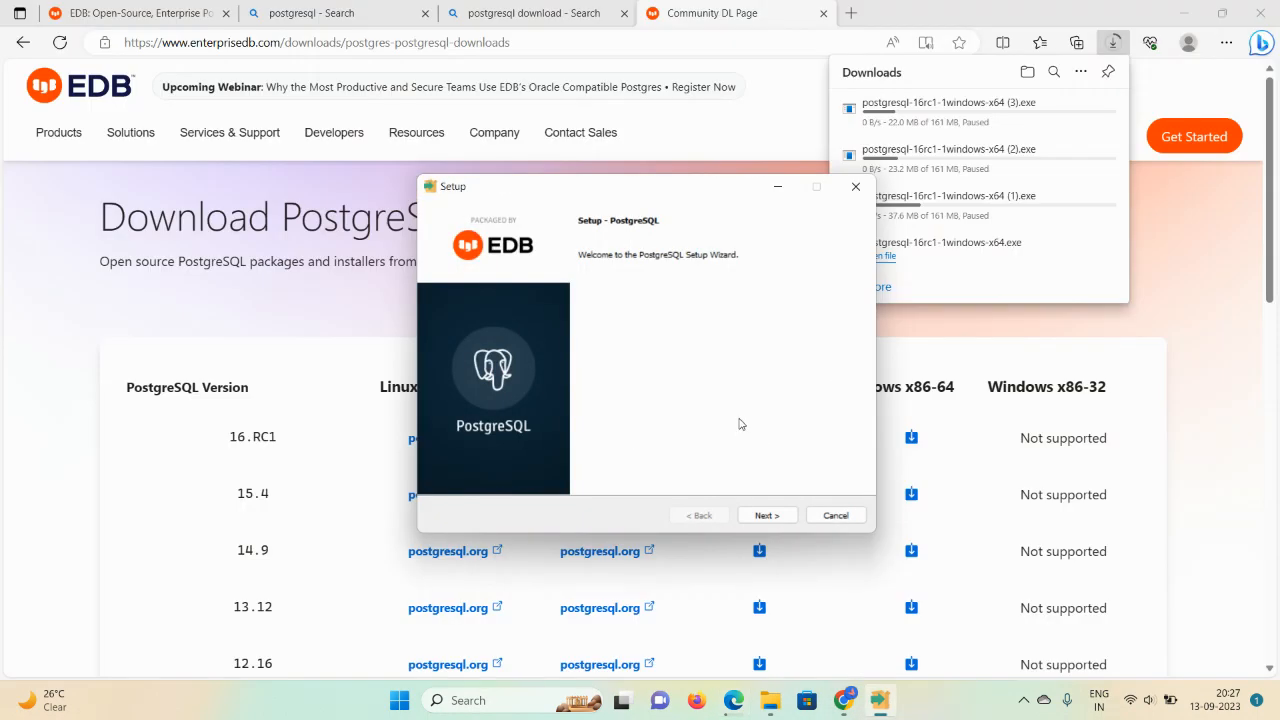
pyautogui.click(789, 114)
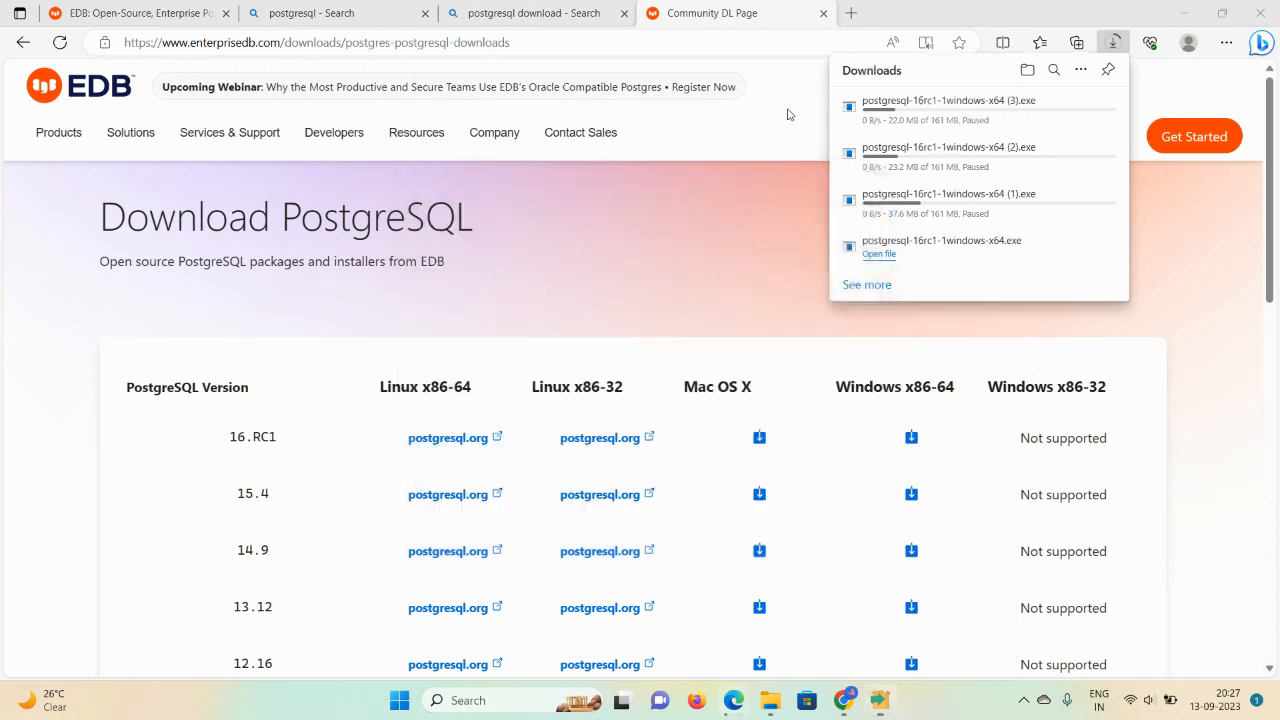
pyautogui.moveTo(883, 705)
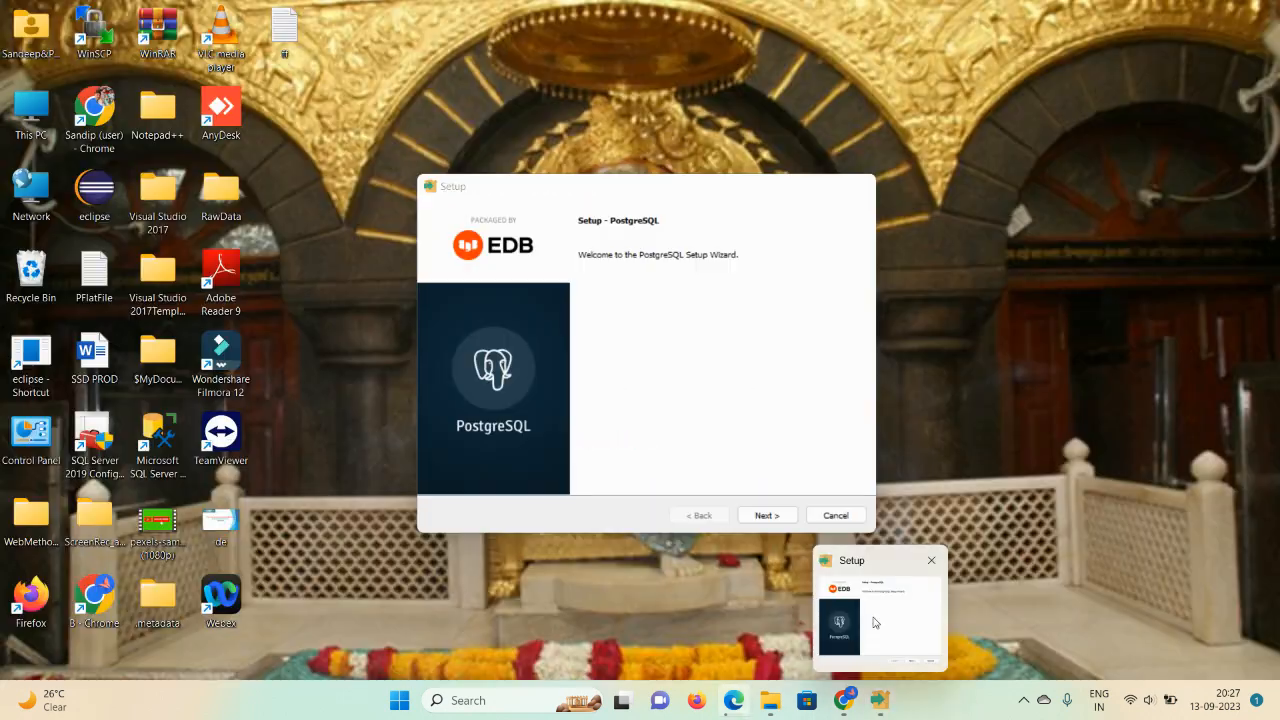
pyautogui.click(878, 612)
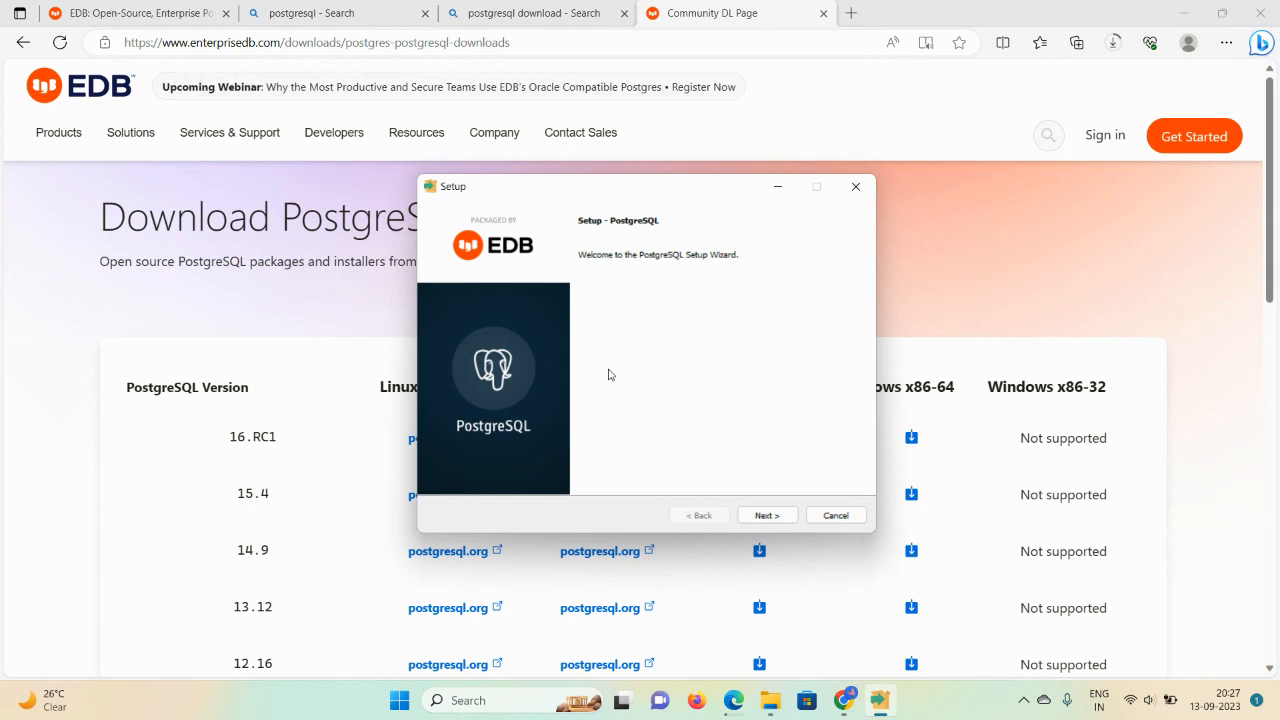
pyautogui.click(775, 517)
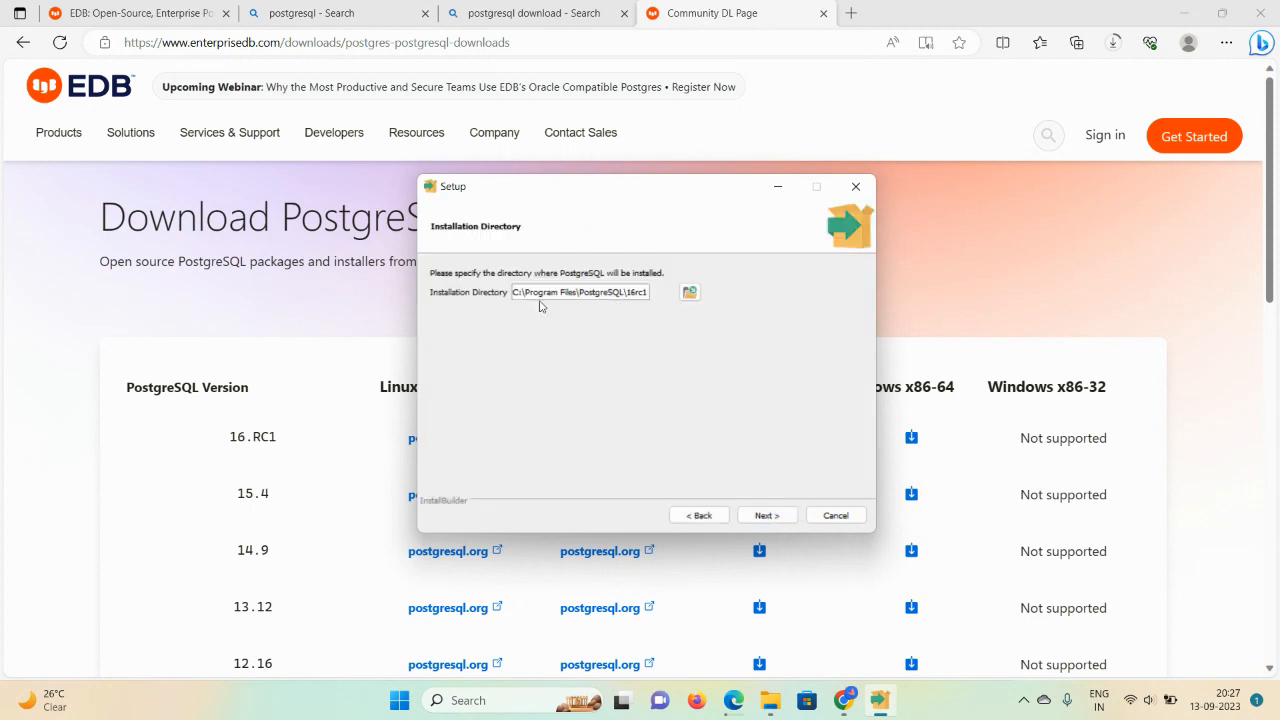
# Step: Keep the default install directory and all components, and use E:\postgresql as the data directory
pyautogui.click(766, 517)
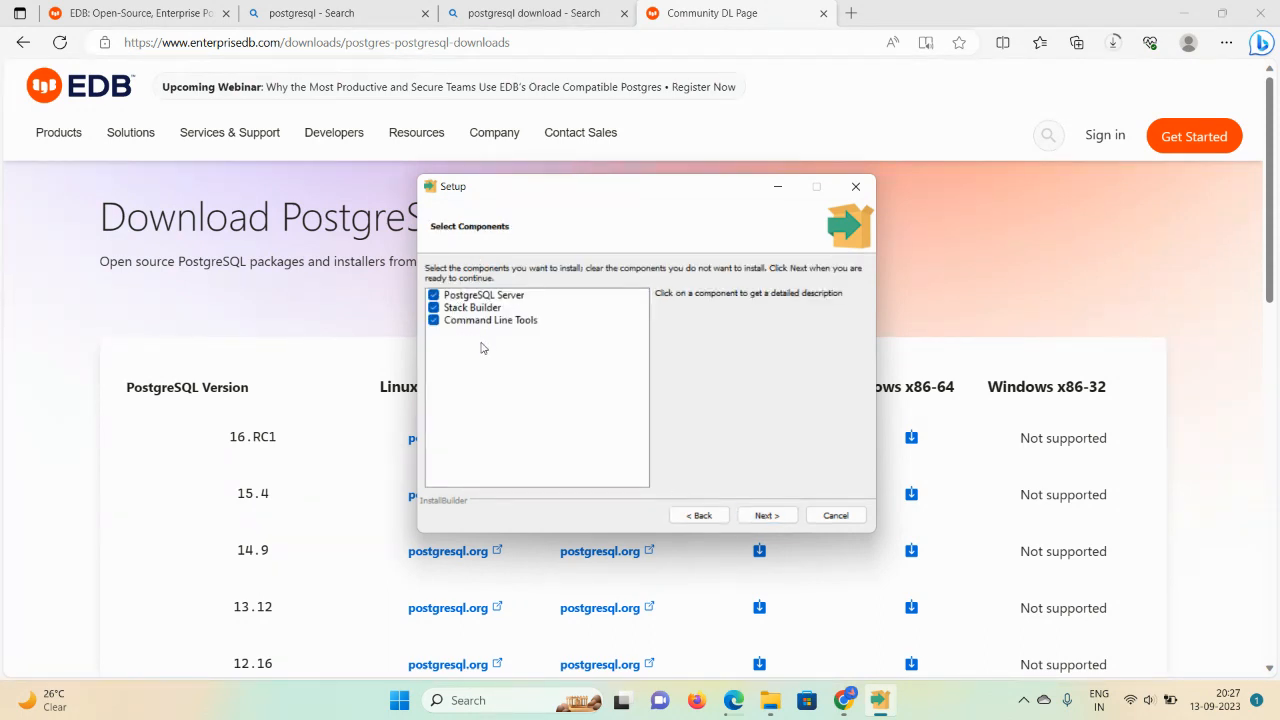
pyautogui.click(779, 520)
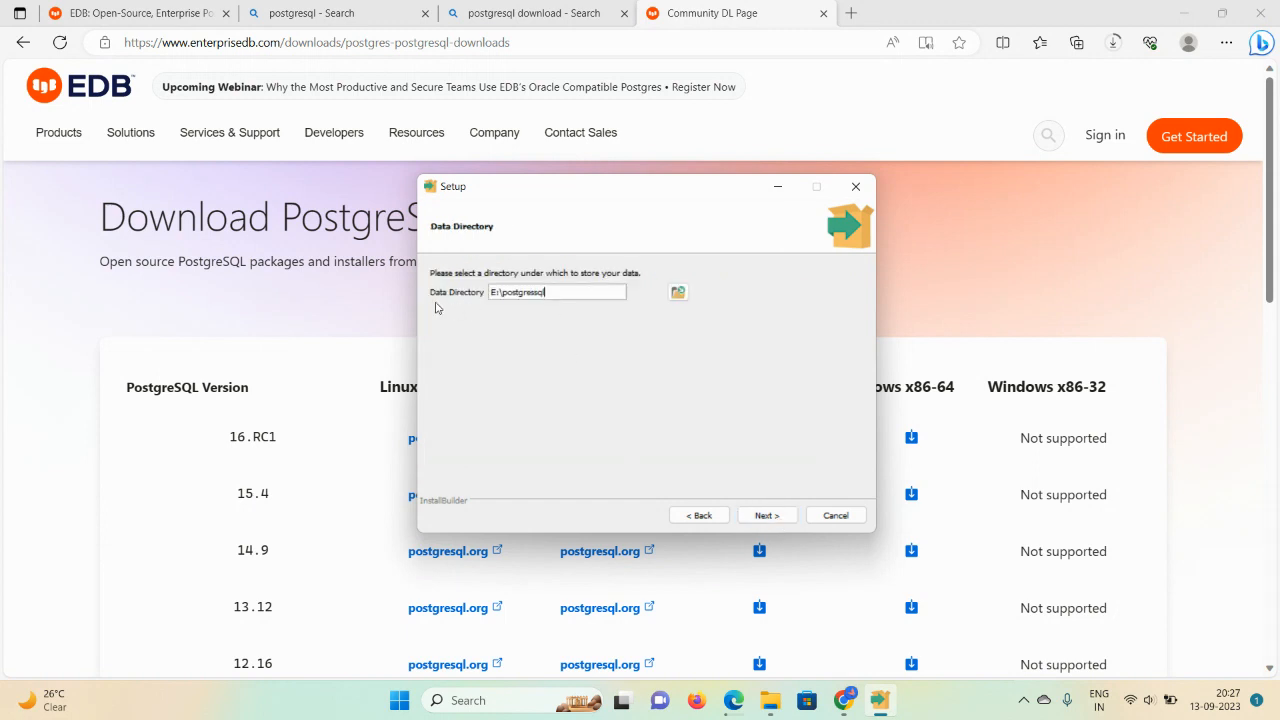
pyautogui.click(765, 517)
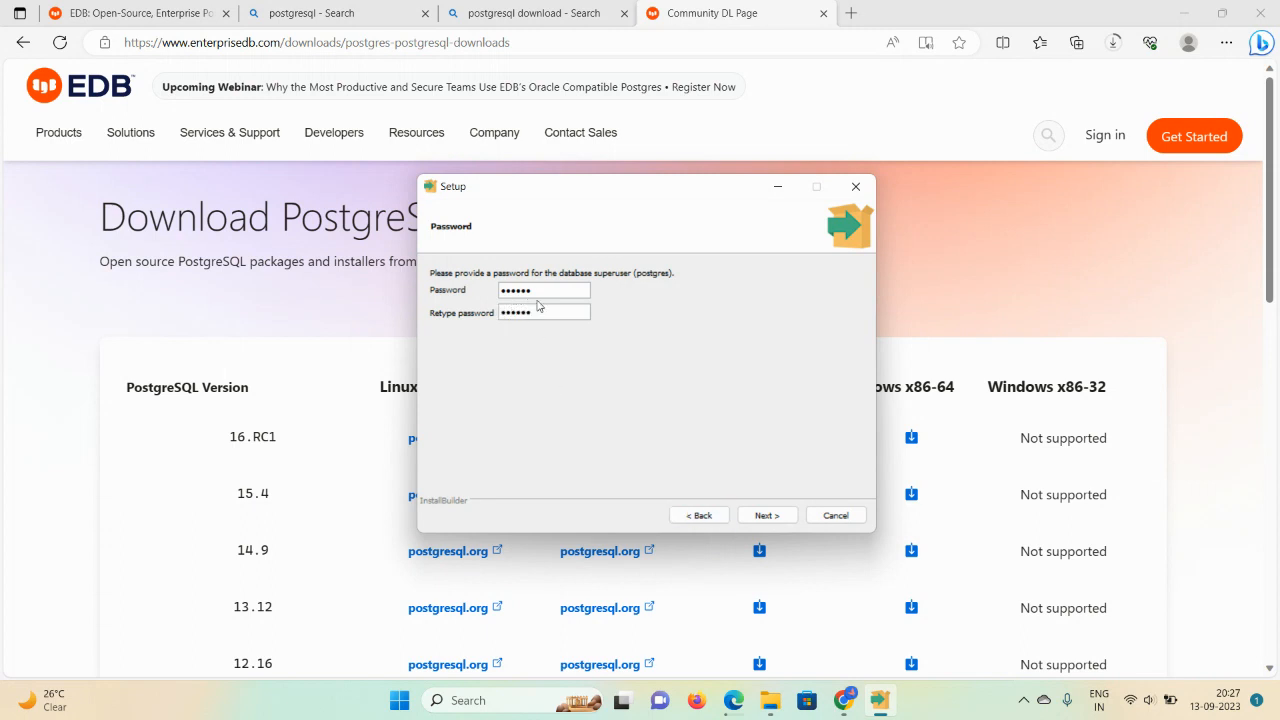
# Step: Replace the superuser password in both password fields with a new one
pyautogui.moveTo(540, 290); pyautogui.dragTo(487, 293)
pyautogui.press('BackSpace')
pyautogui.moveTo(540, 312); pyautogui.dragTo(486, 320)
pyautogui.write('12')
pyautogui.click(766, 515)
# Step: Keep port 5432 and the default locale, accept the summary, and start installing
pyautogui.click(766, 515)
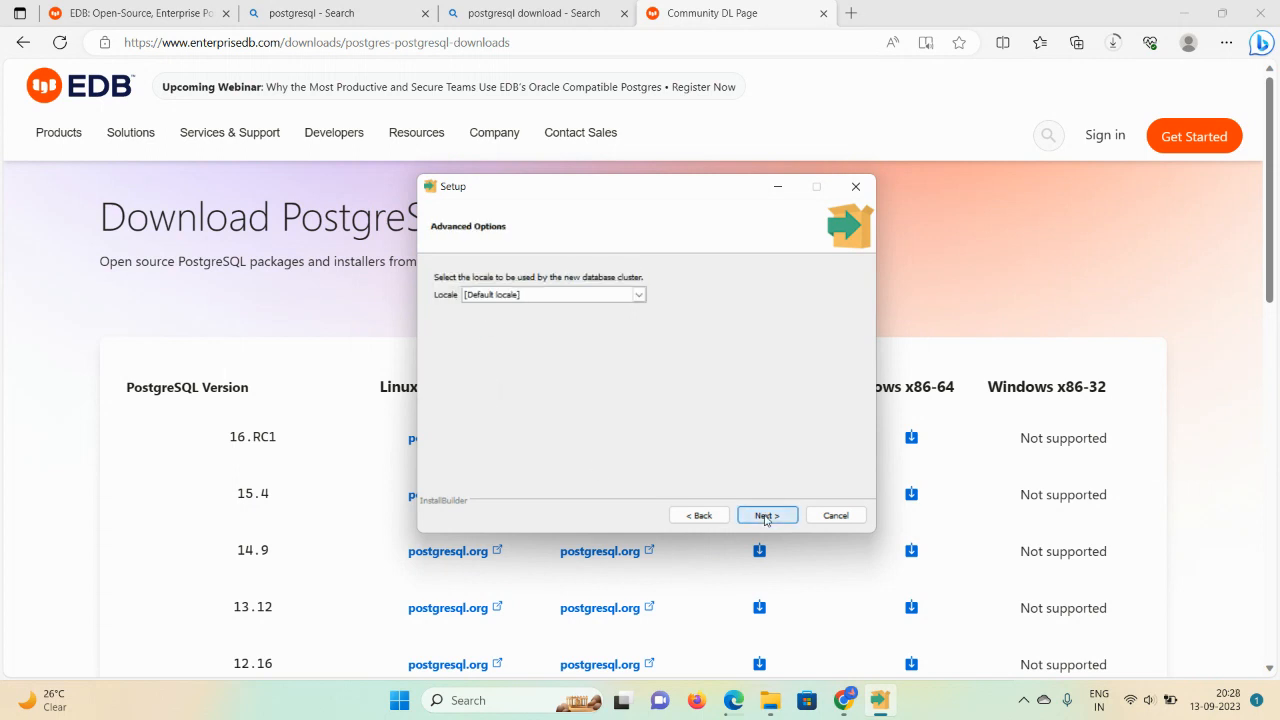
pyautogui.click(699, 515)
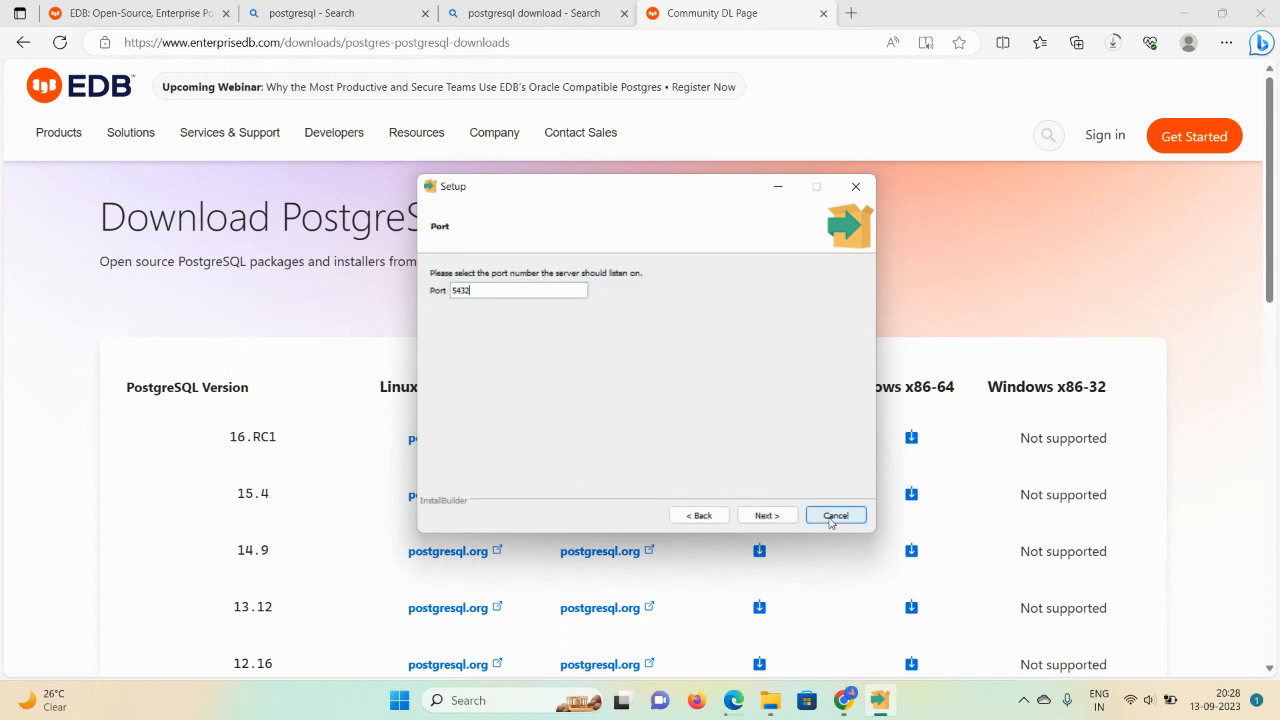
pyautogui.click(766, 515)
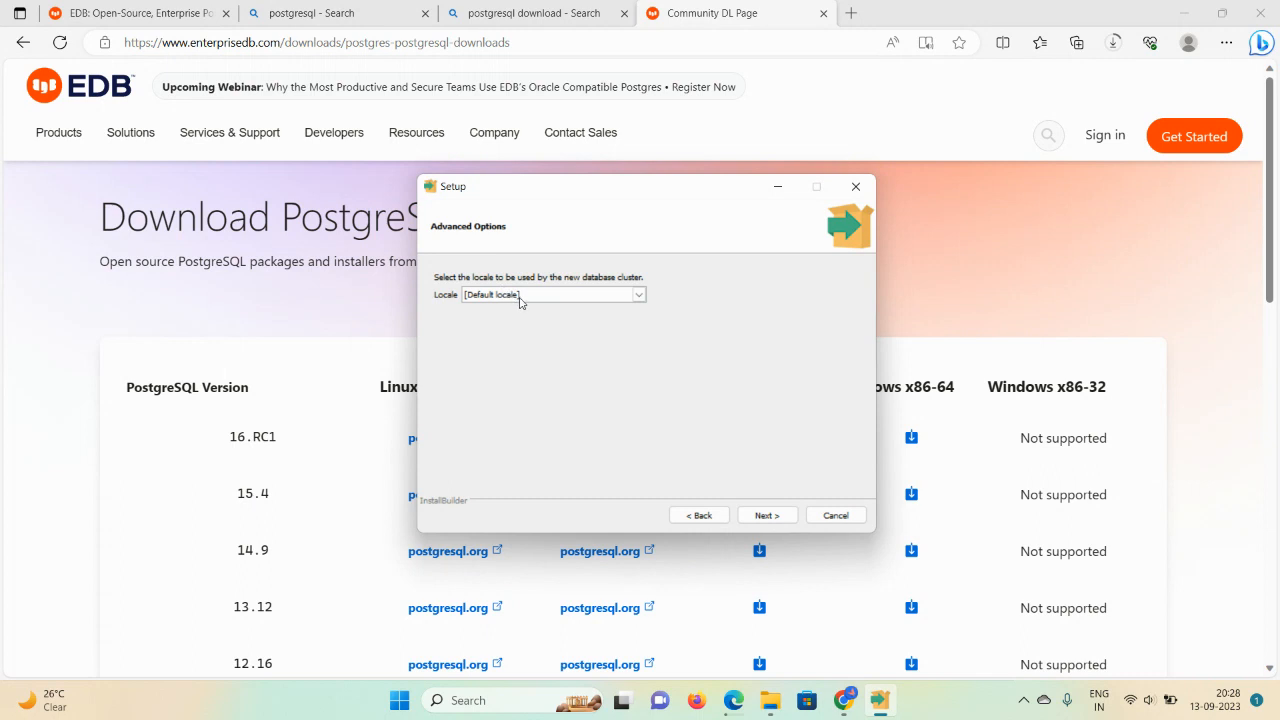
pyautogui.click(764, 517)
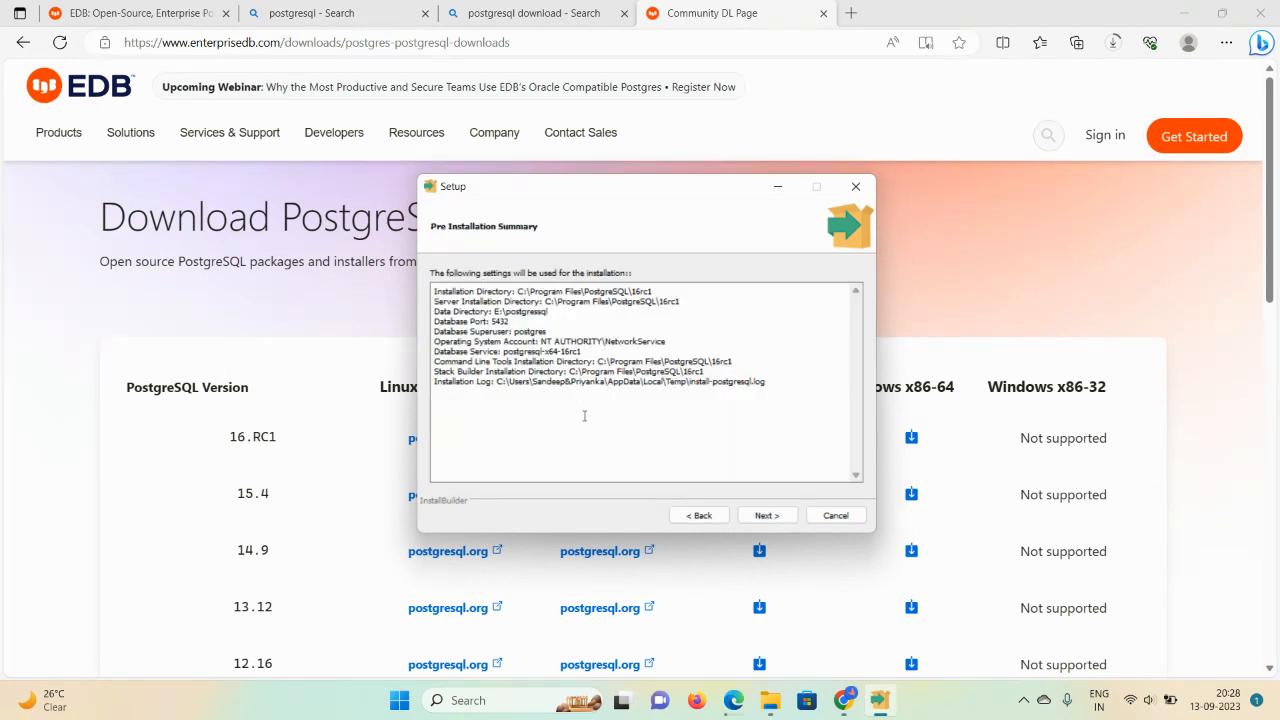
pyautogui.click(761, 523)
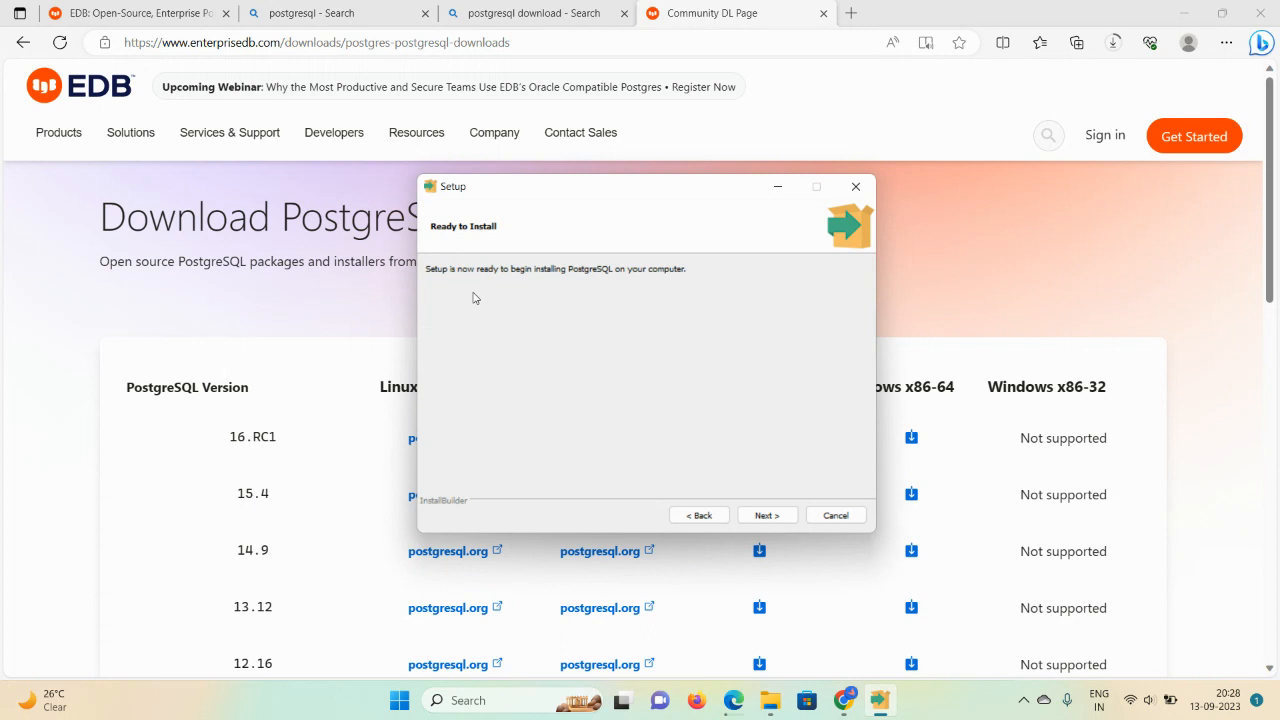
pyautogui.click(752, 516)
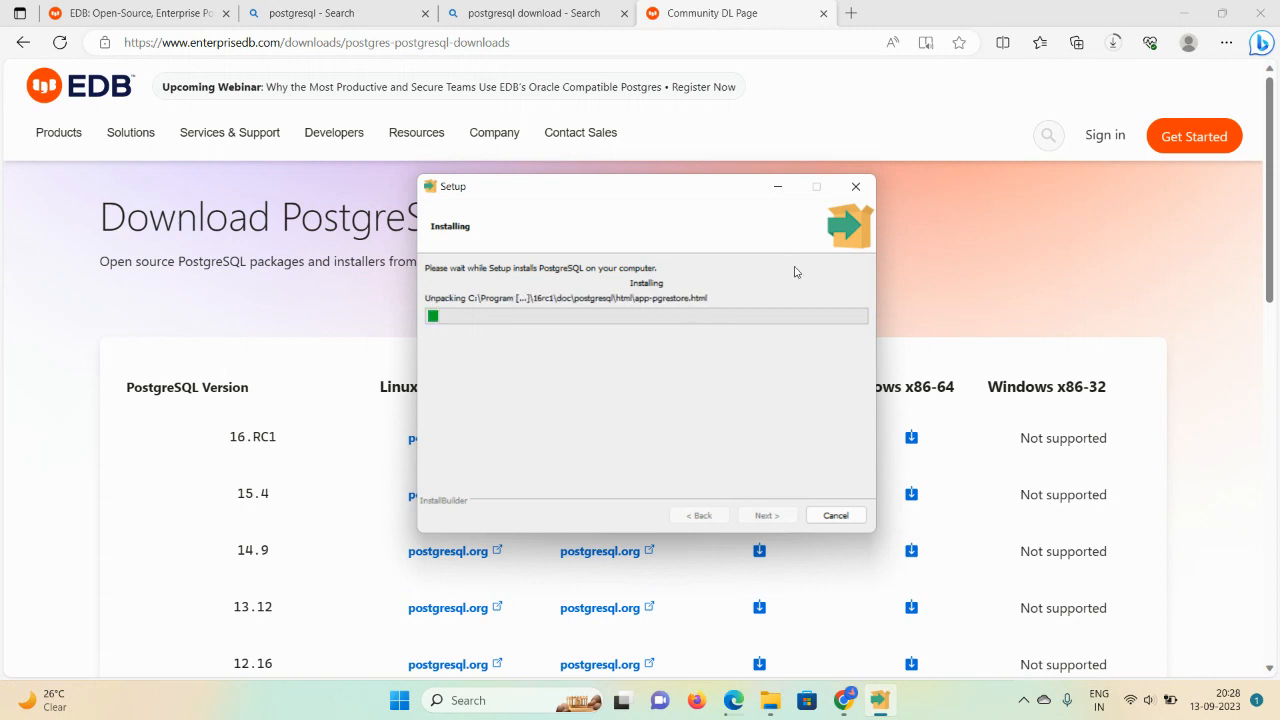
# Step: Open a blank new Edge tab while PostgreSQL keeps installing
pyautogui.click(849, 14)
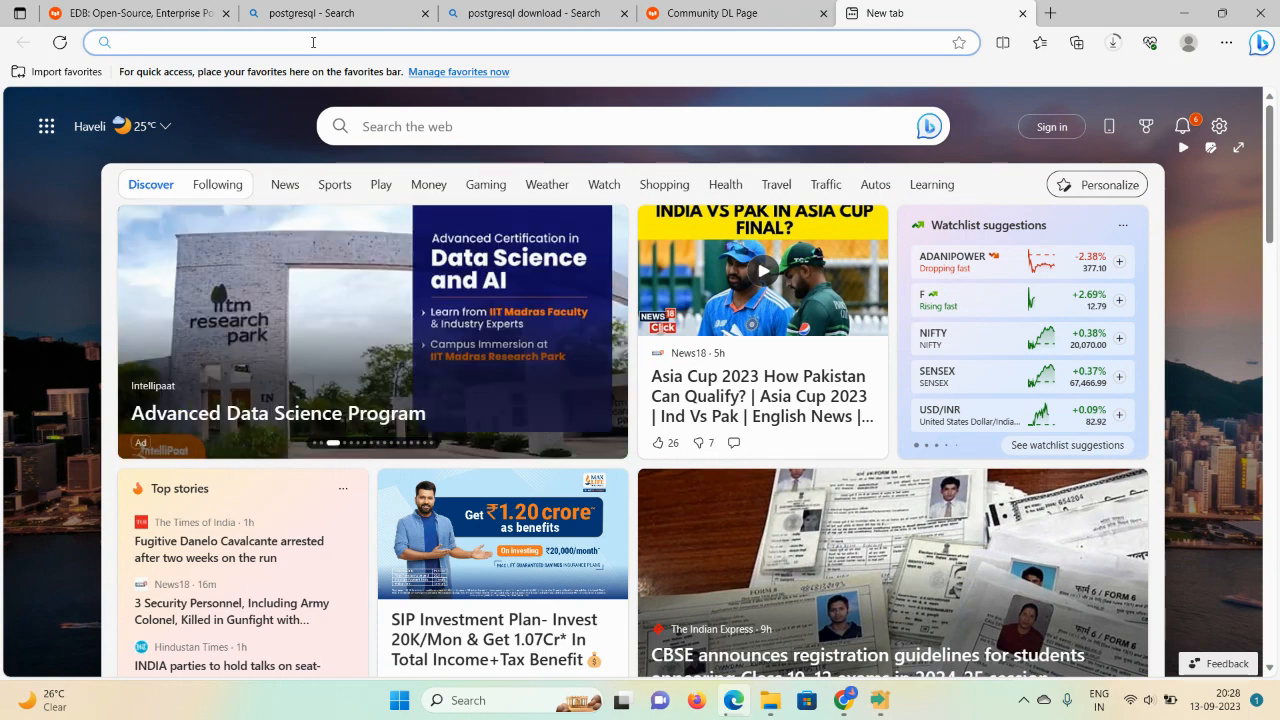
# Step: Search for the pgadmin4 download and open the pgAdmin 4 v7.6 Windows downloads on pgadmin.org
pyautogui.write('pg')
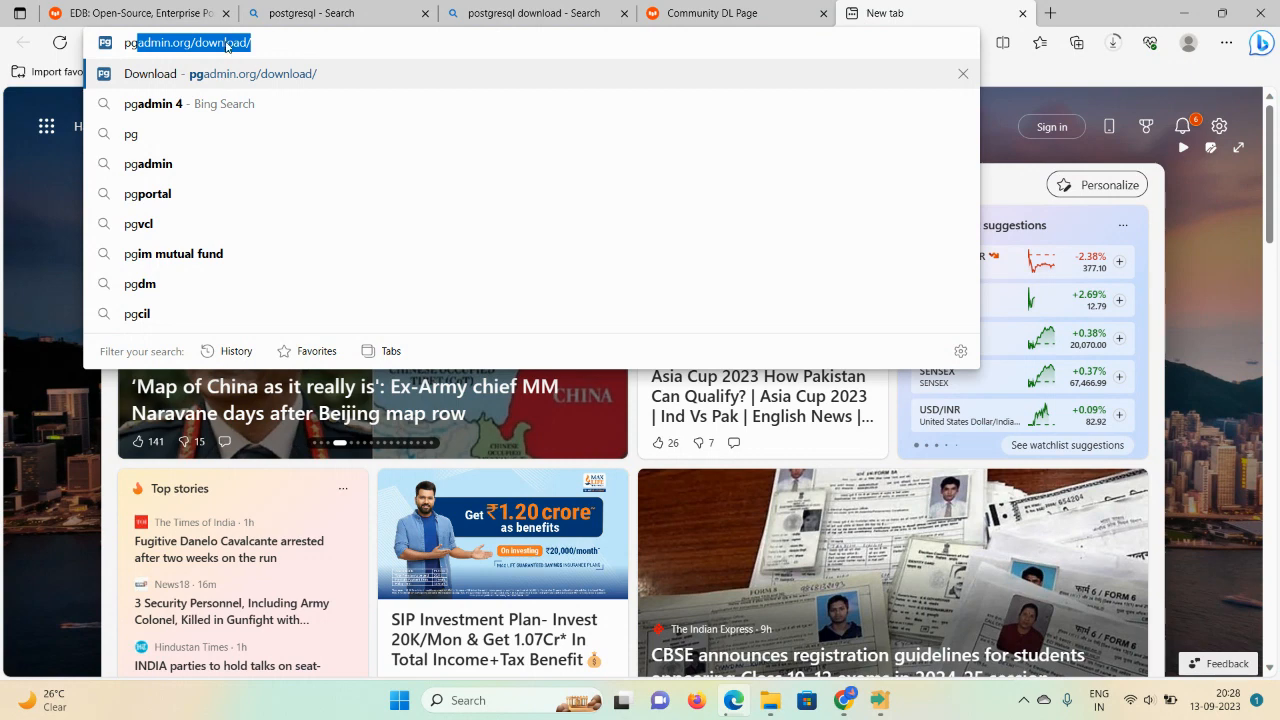
pyautogui.write('ad')
pyautogui.write('m')
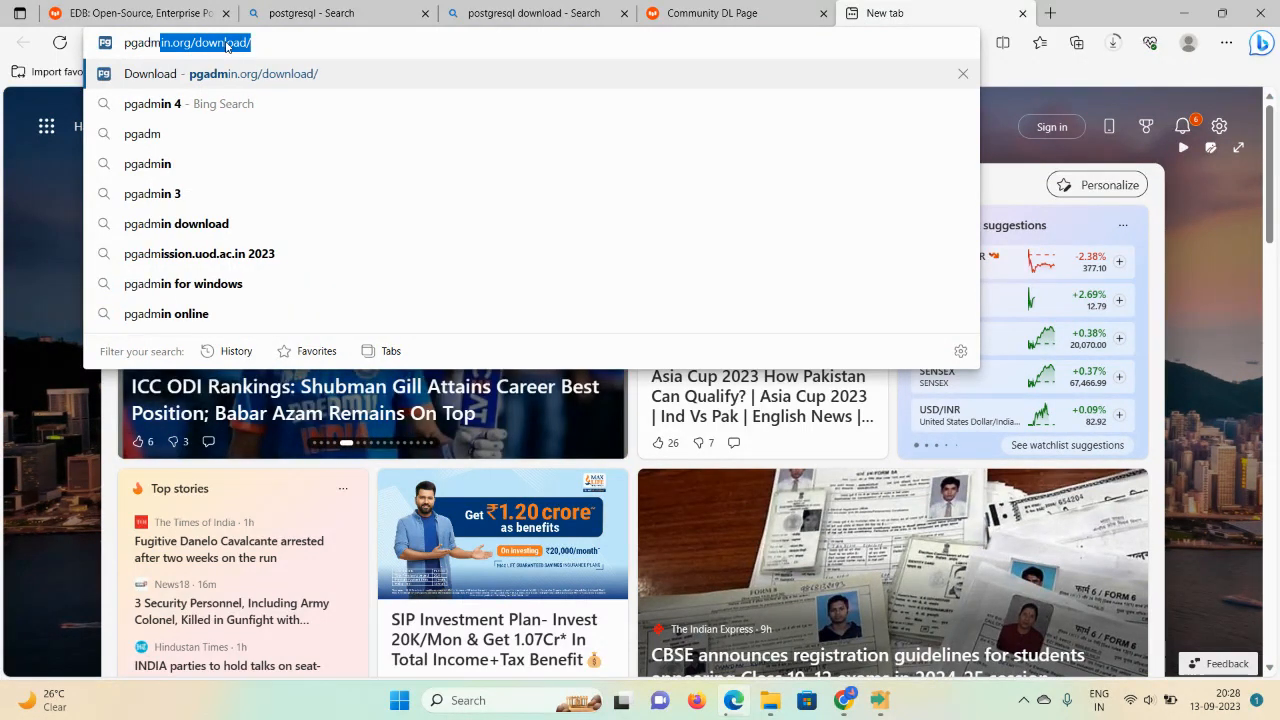
pyautogui.write('in4')
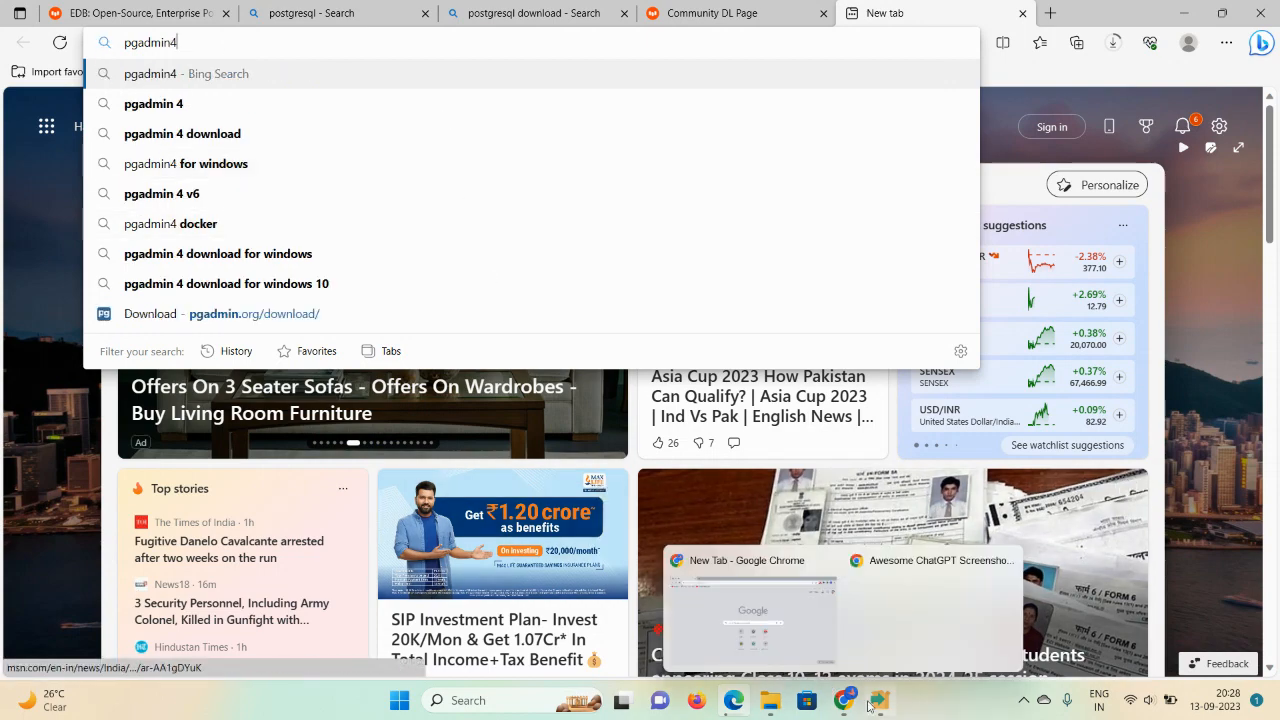
pyautogui.moveTo(877, 708)
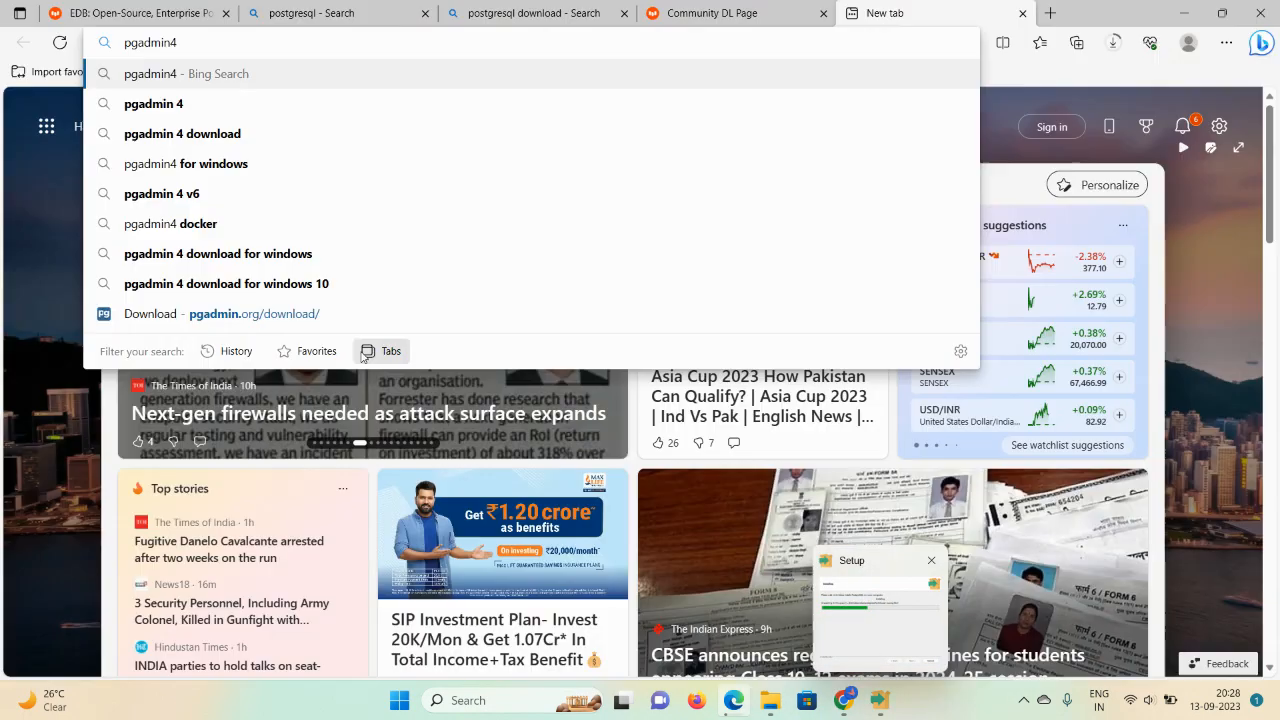
pyautogui.click(160, 141)
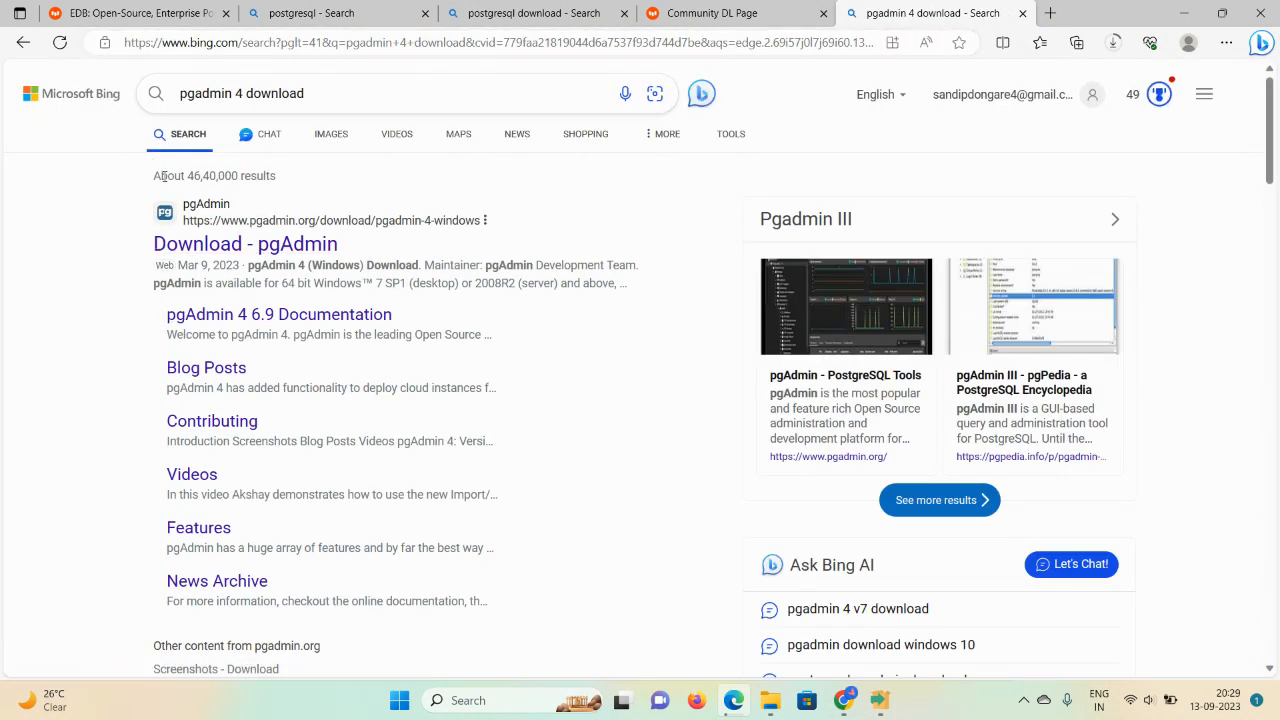
pyautogui.click(201, 250)
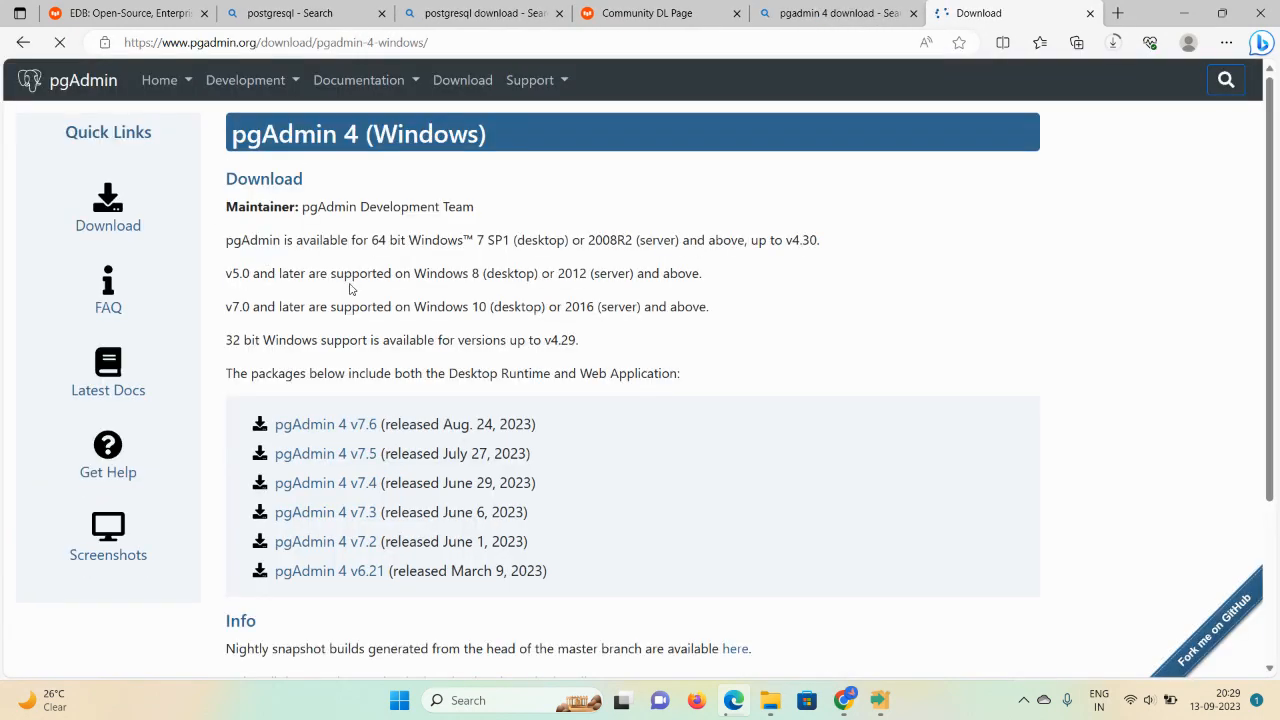
pyautogui.click(305, 425)
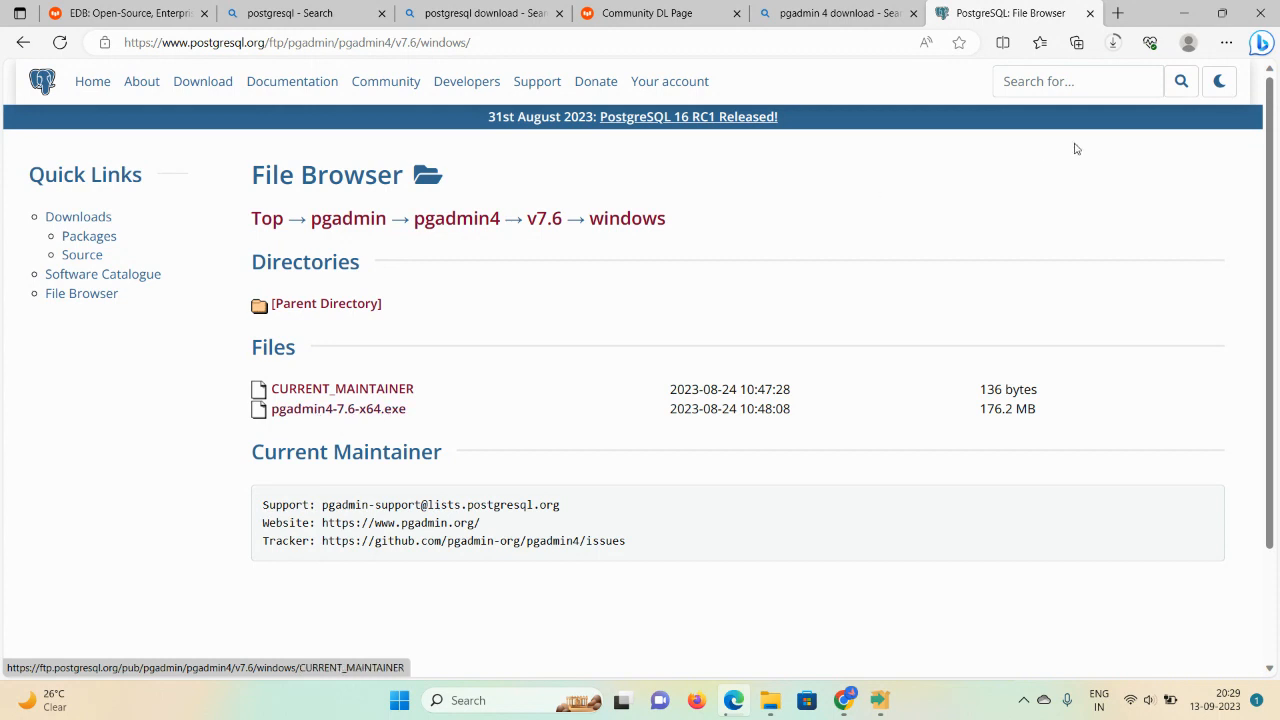
# Step: Show the Downloads folder containing the pgadmin4-7.6-x64 installer in File Explorer
pyautogui.click(1116, 42)
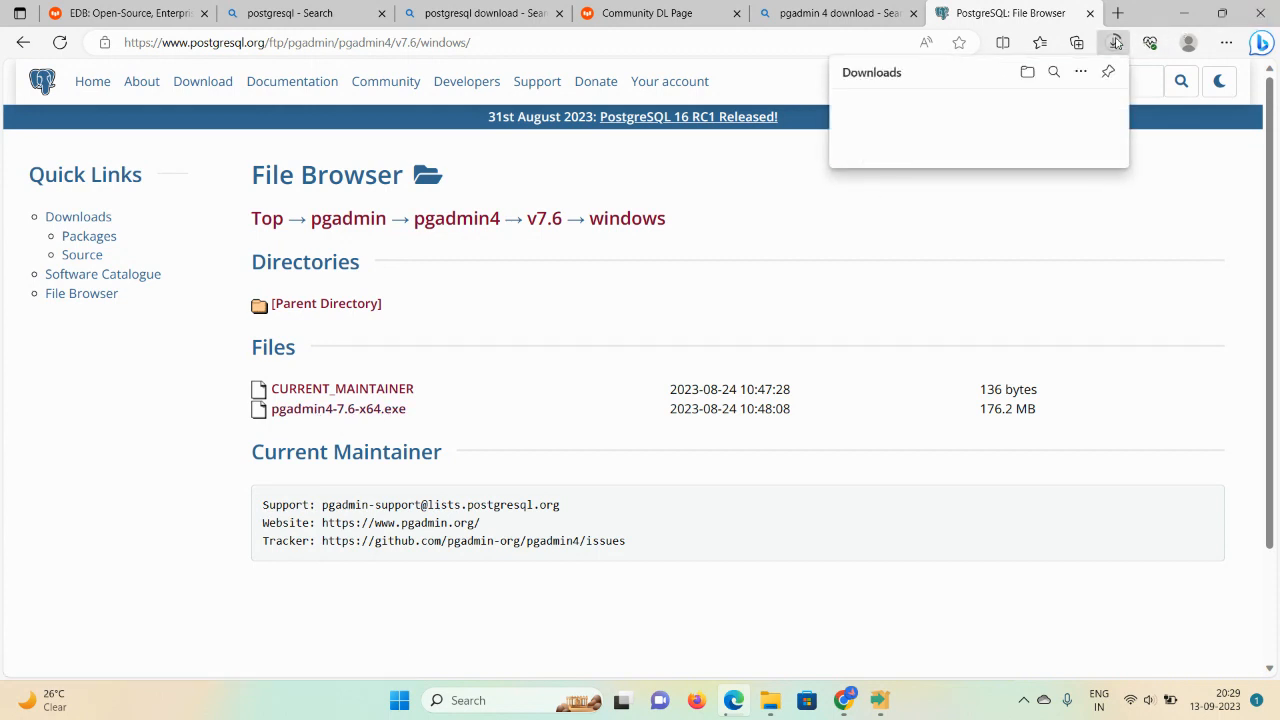
pyautogui.moveTo(770, 700)
pyautogui.click(720, 628)
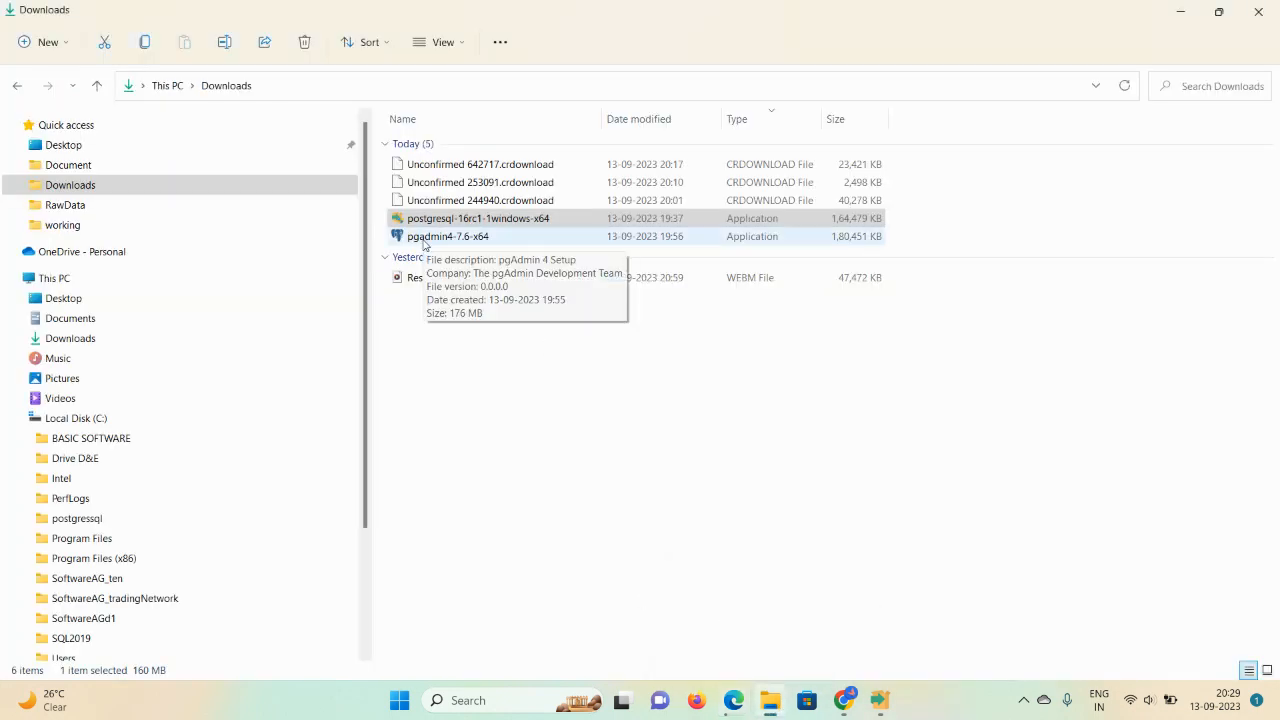
# Step: Launch the pgadmin4-7.6-x64 installer for the current user only and accept the license
pyautogui.click(424, 240)
pyautogui.rightClick(425, 244)
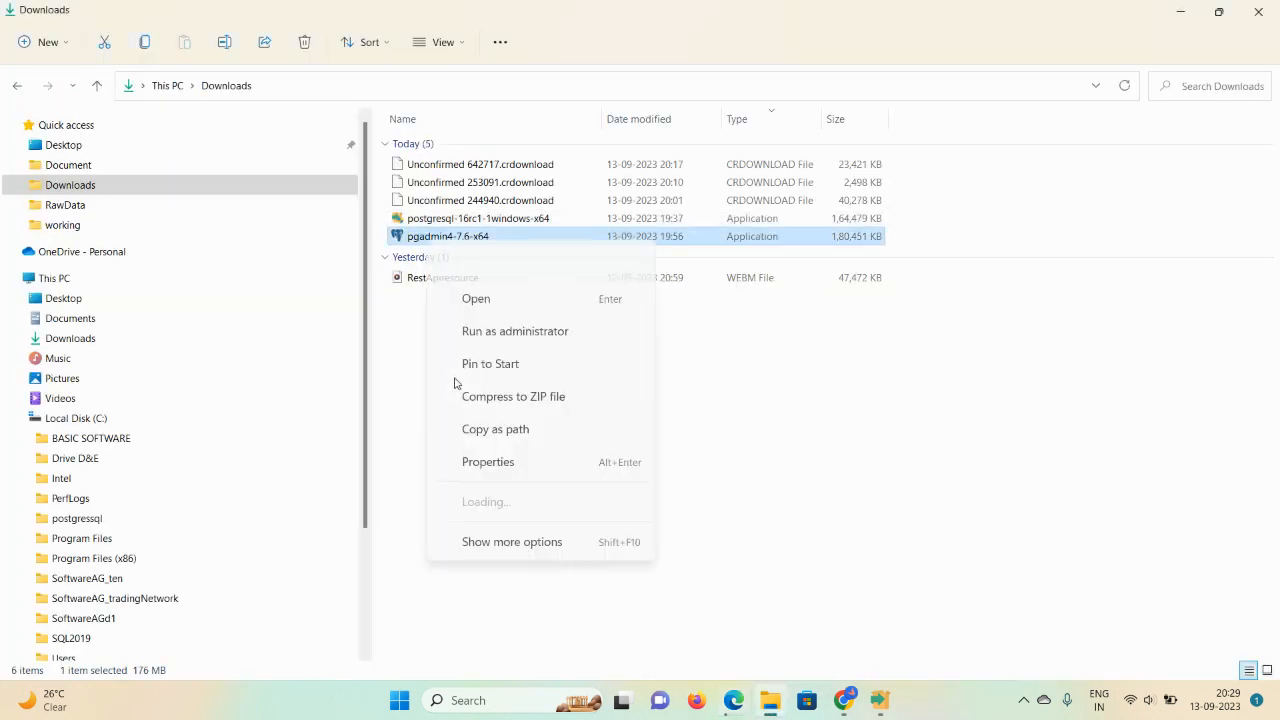
pyautogui.click(397, 318)
pyautogui.click(421, 245)
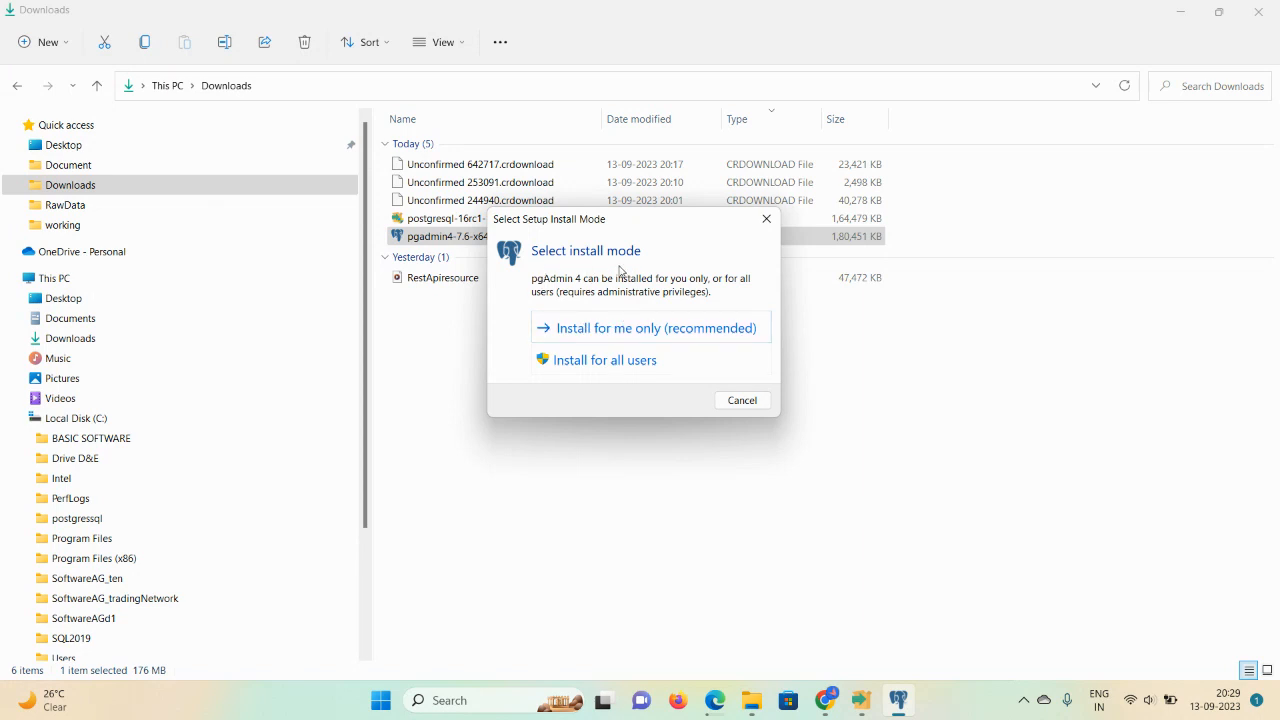
pyautogui.click(620, 330)
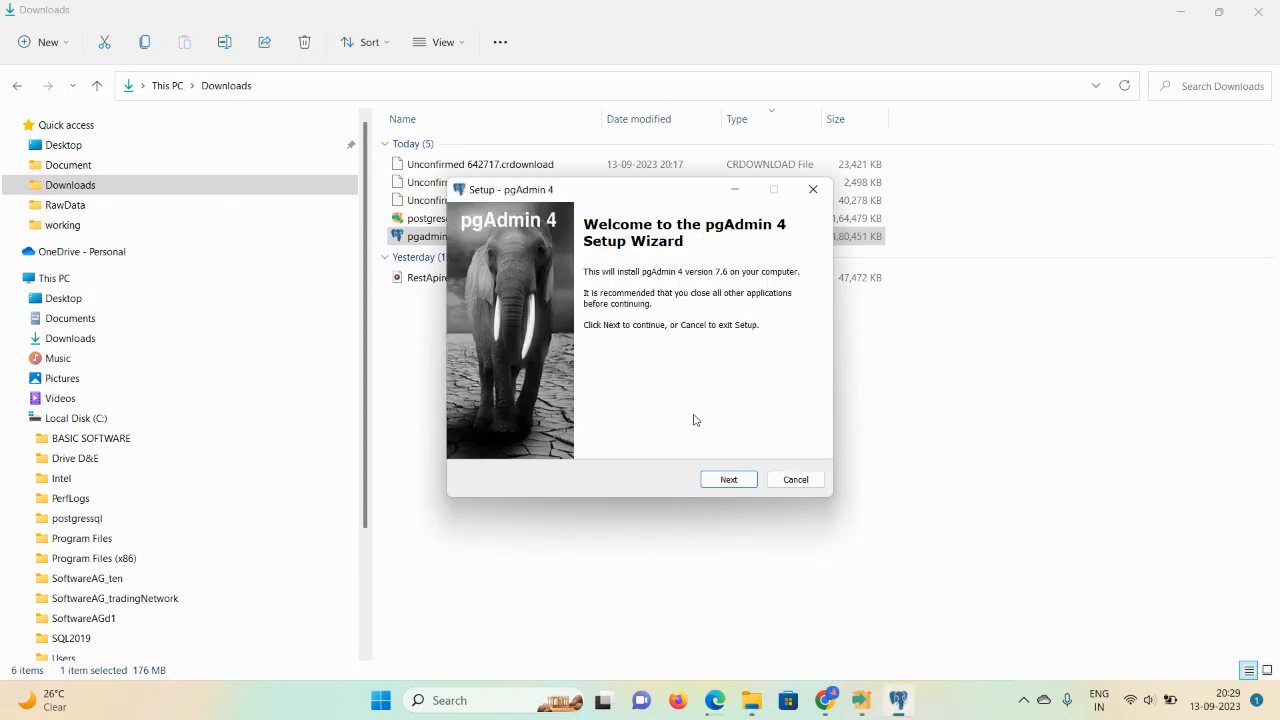
pyautogui.click(728, 480)
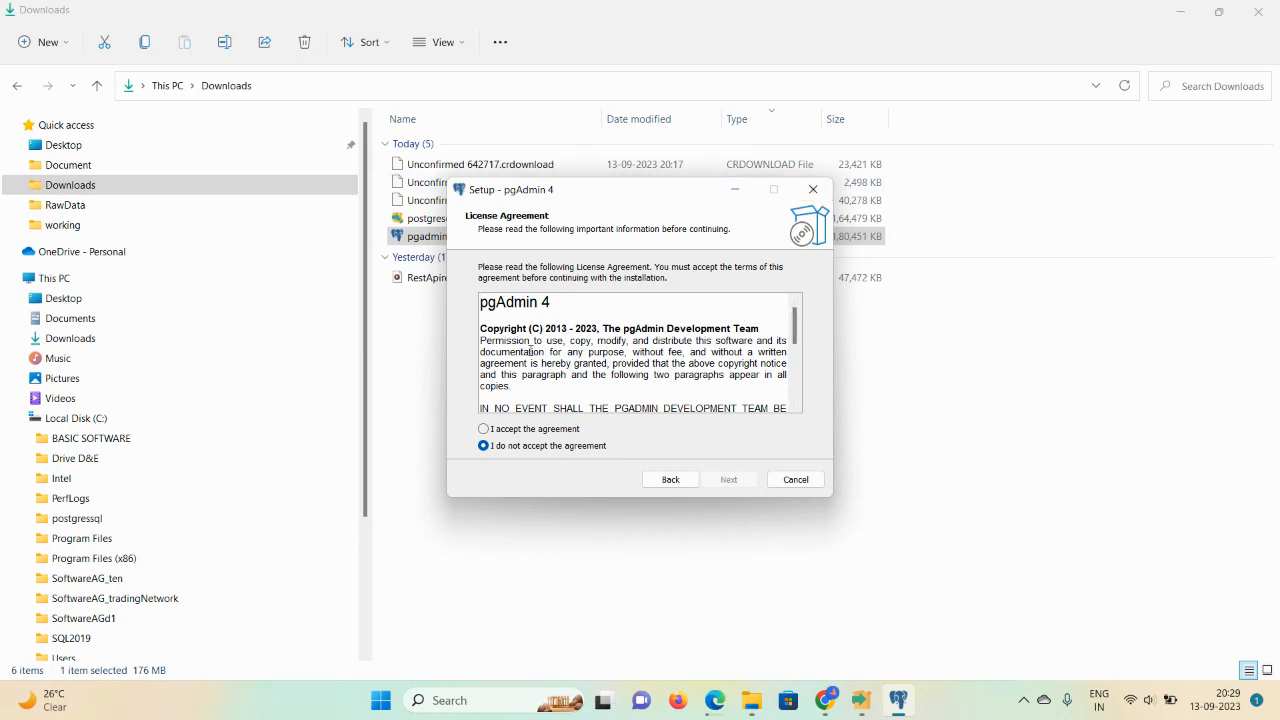
pyautogui.click(484, 429)
pyautogui.click(728, 479)
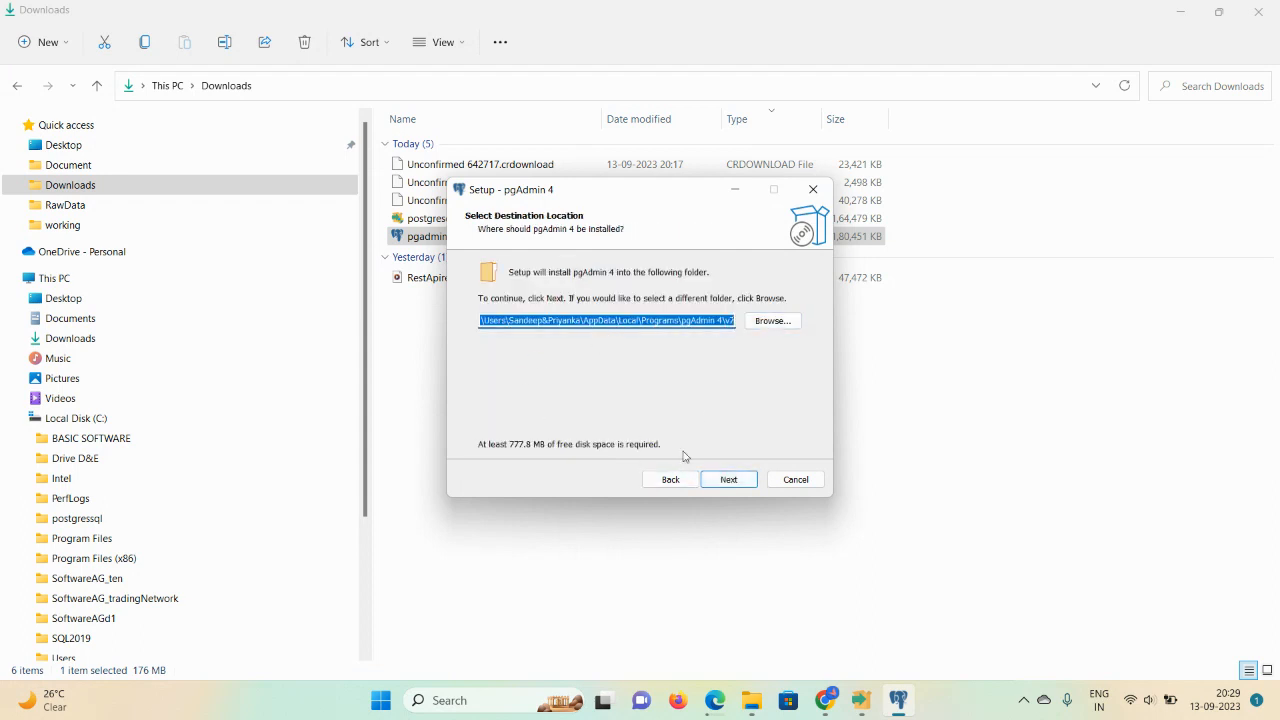
# Step: Try the default install folder and dismiss the resulting invalid-path warnings
pyautogui.click(733, 487)
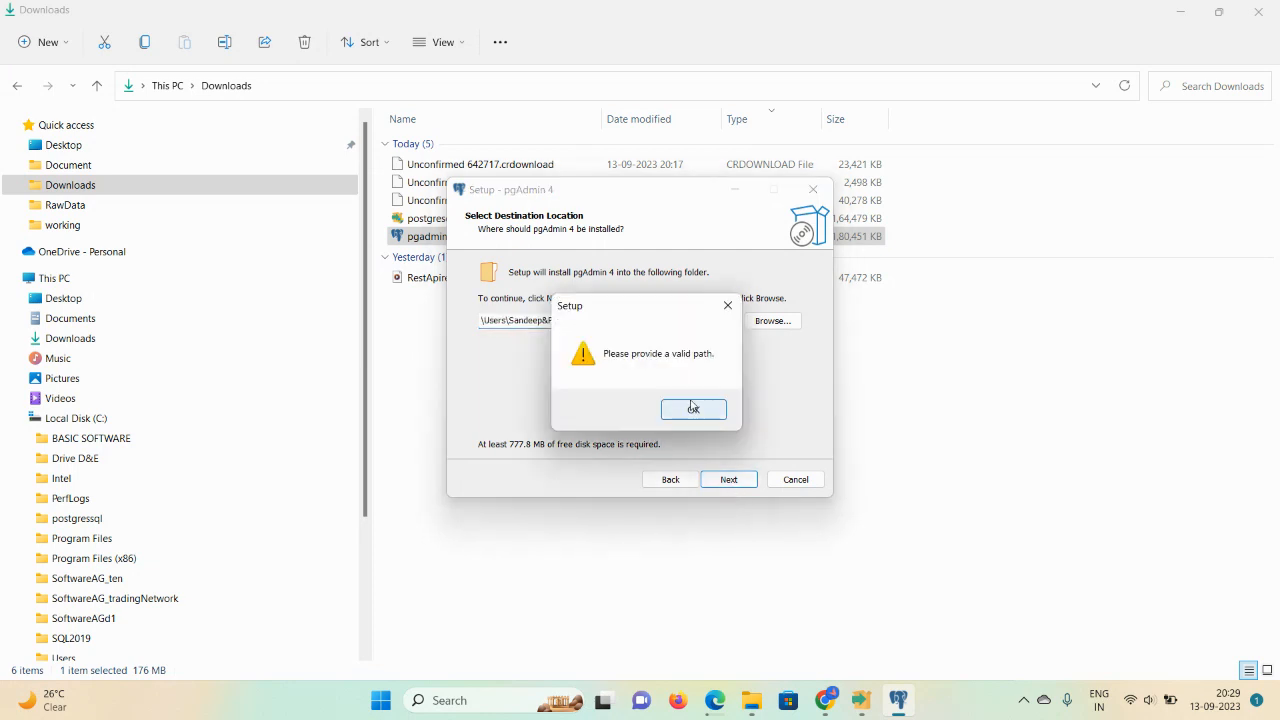
pyautogui.click(693, 410)
pyautogui.click(728, 478)
pyautogui.click(687, 405)
# Step: Browse to New Volume (E:) > postgressql as the pgAdmin install destination and continue
pyautogui.click(770, 321)
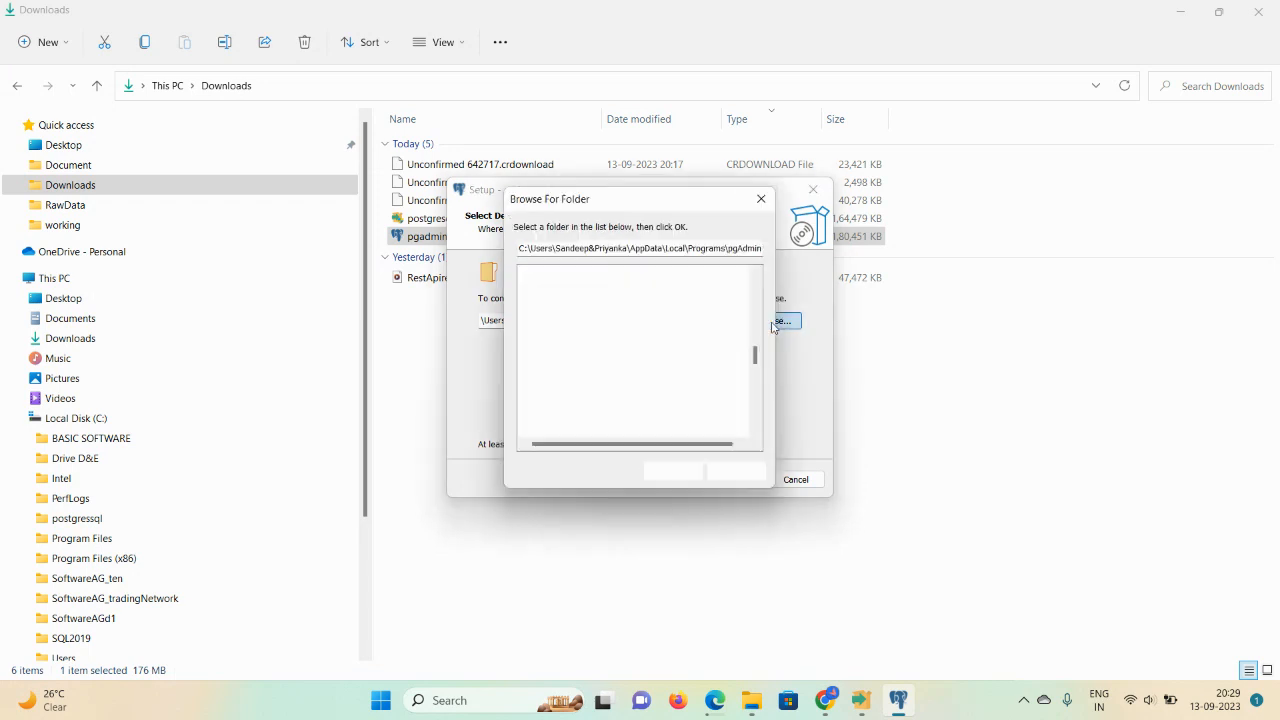
pyautogui.moveTo(757, 357); pyautogui.dragTo(760, 283)
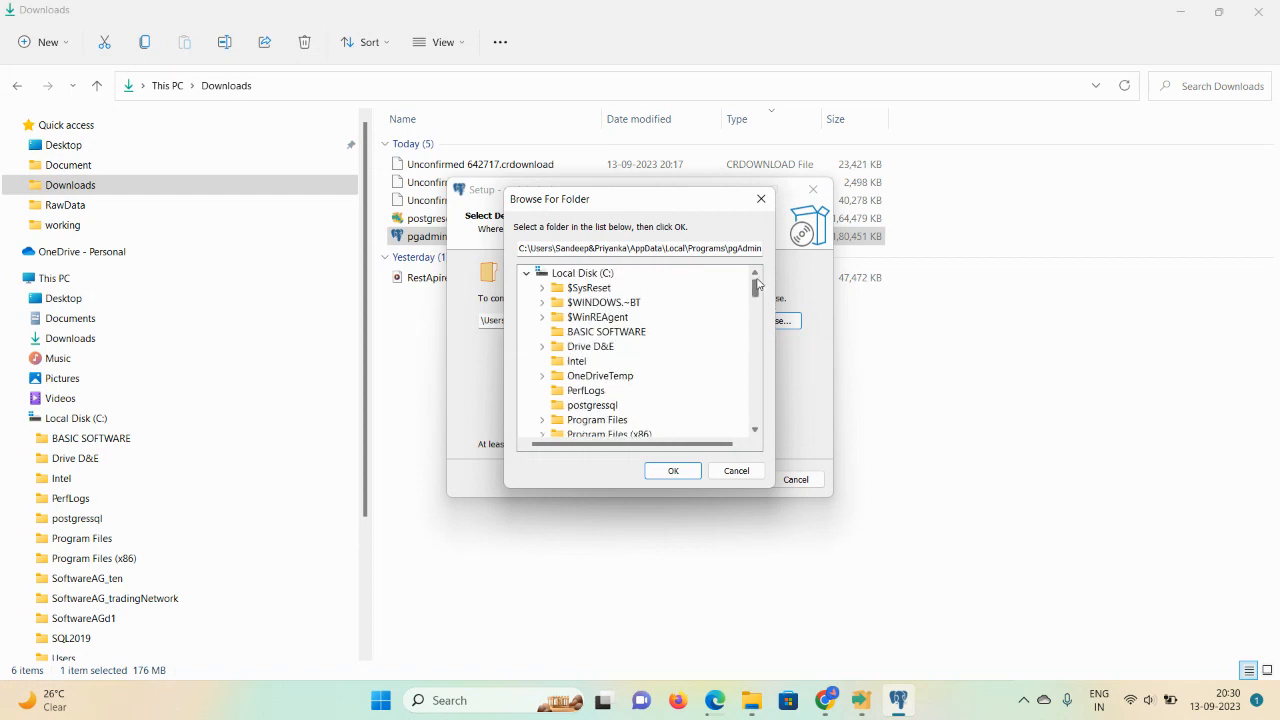
pyautogui.click(600, 281)
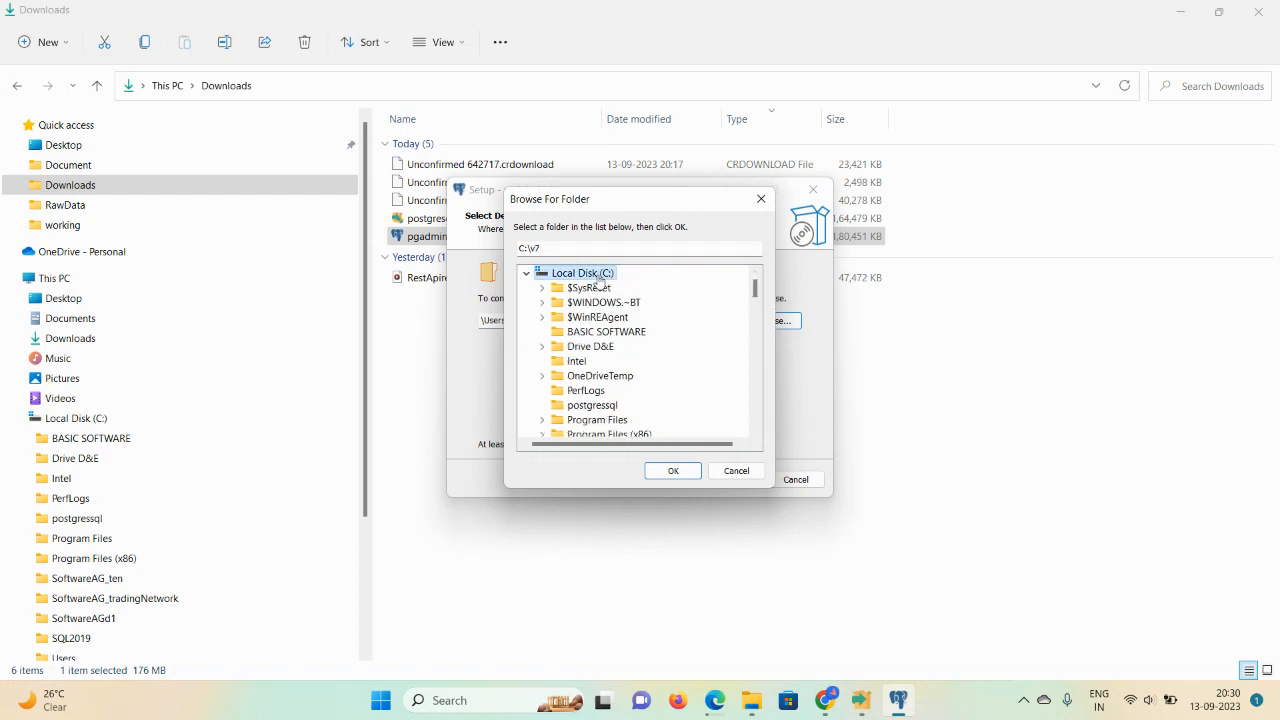
pyautogui.moveTo(756, 288); pyautogui.dragTo(760, 445)
pyautogui.click(583, 420)
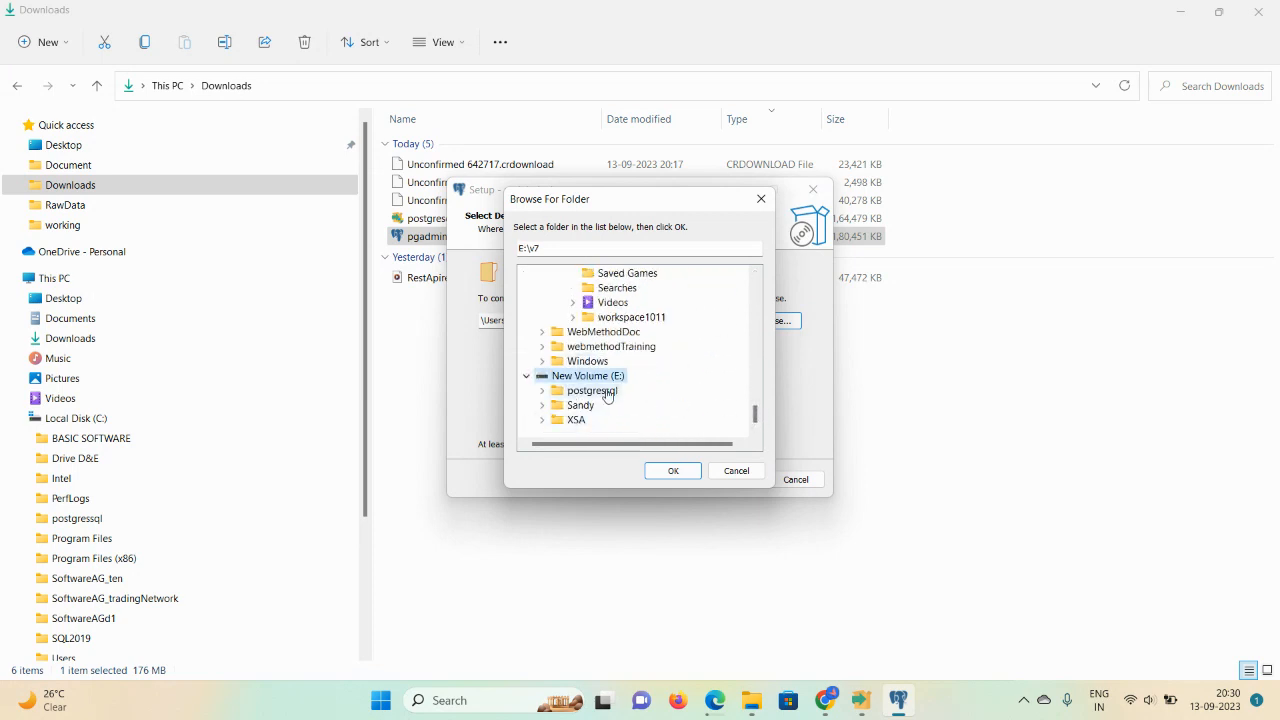
pyautogui.click(592, 395)
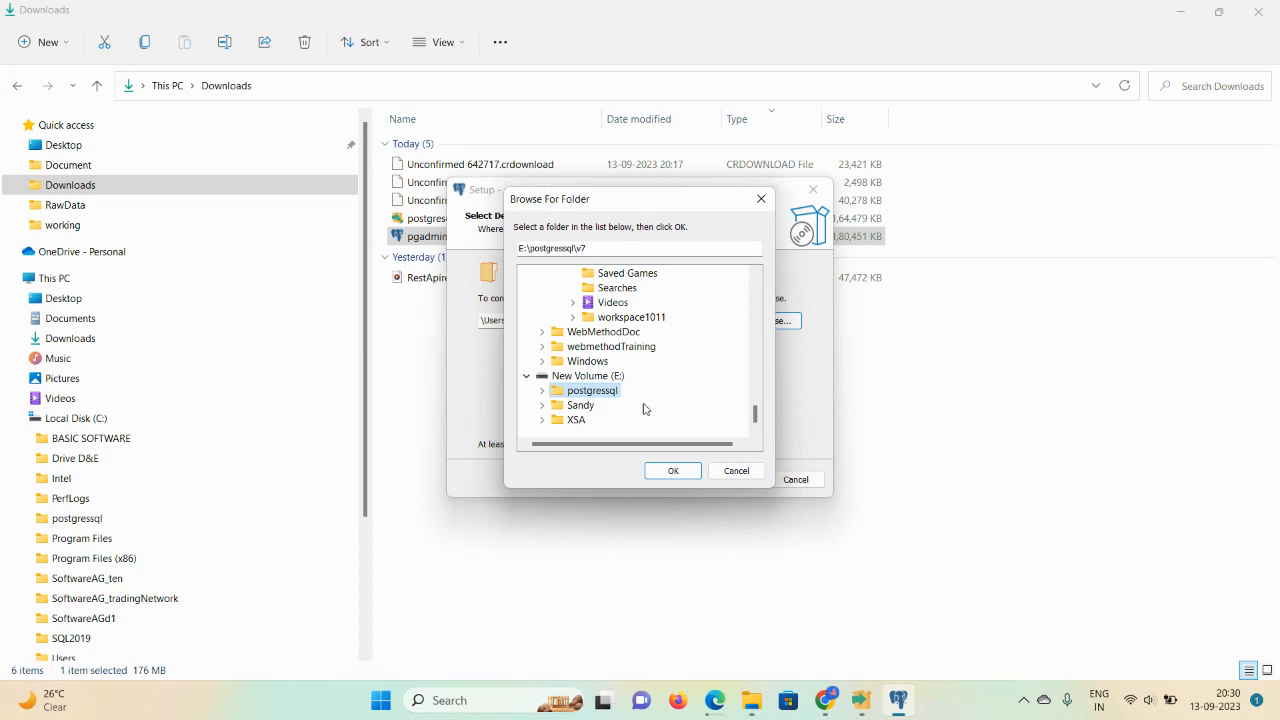
pyautogui.click(673, 473)
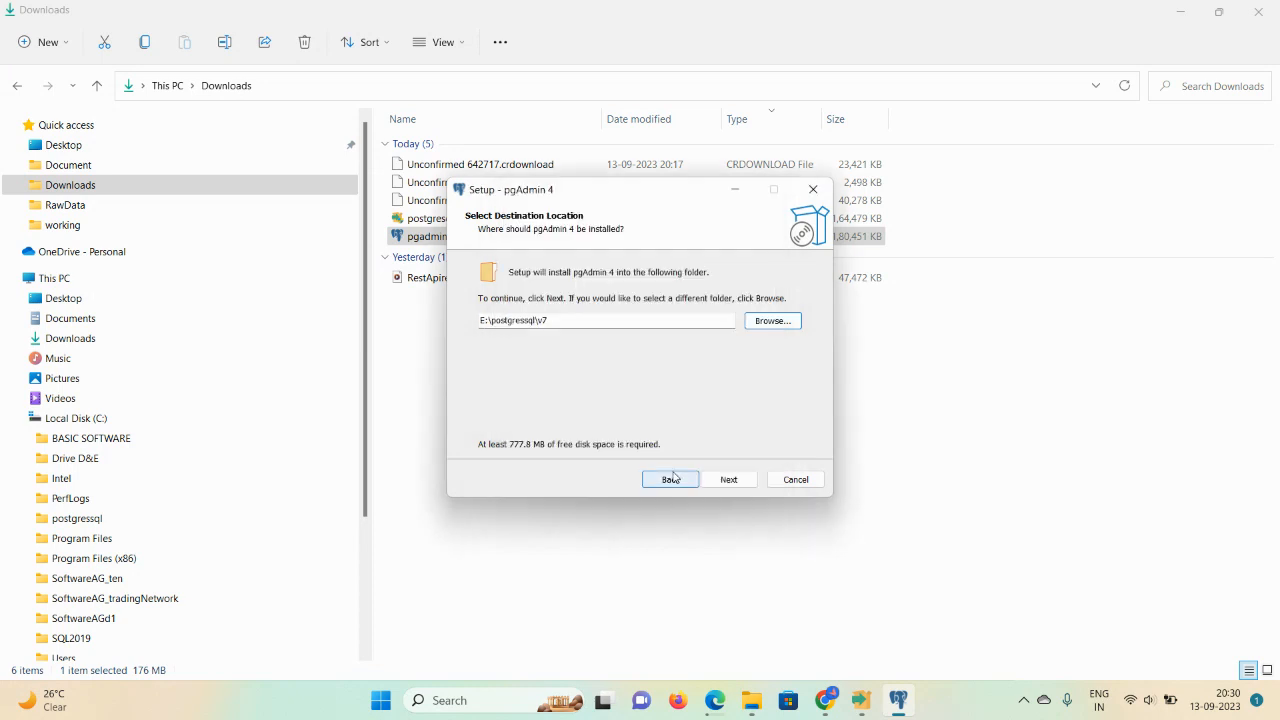
pyautogui.click(731, 480)
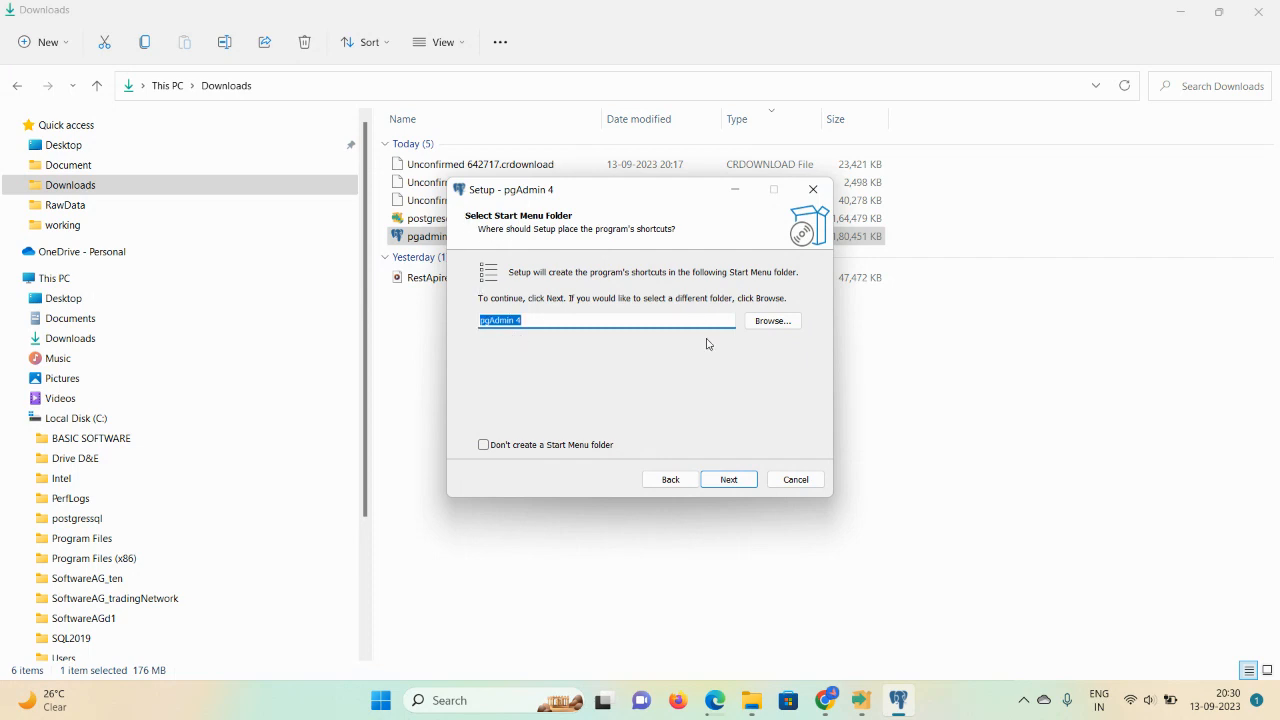
# Step: Finish PostgreSQL Setup, then cancel Stack Builder and confirm exiting without installing extras
pyautogui.moveTo(861, 700)
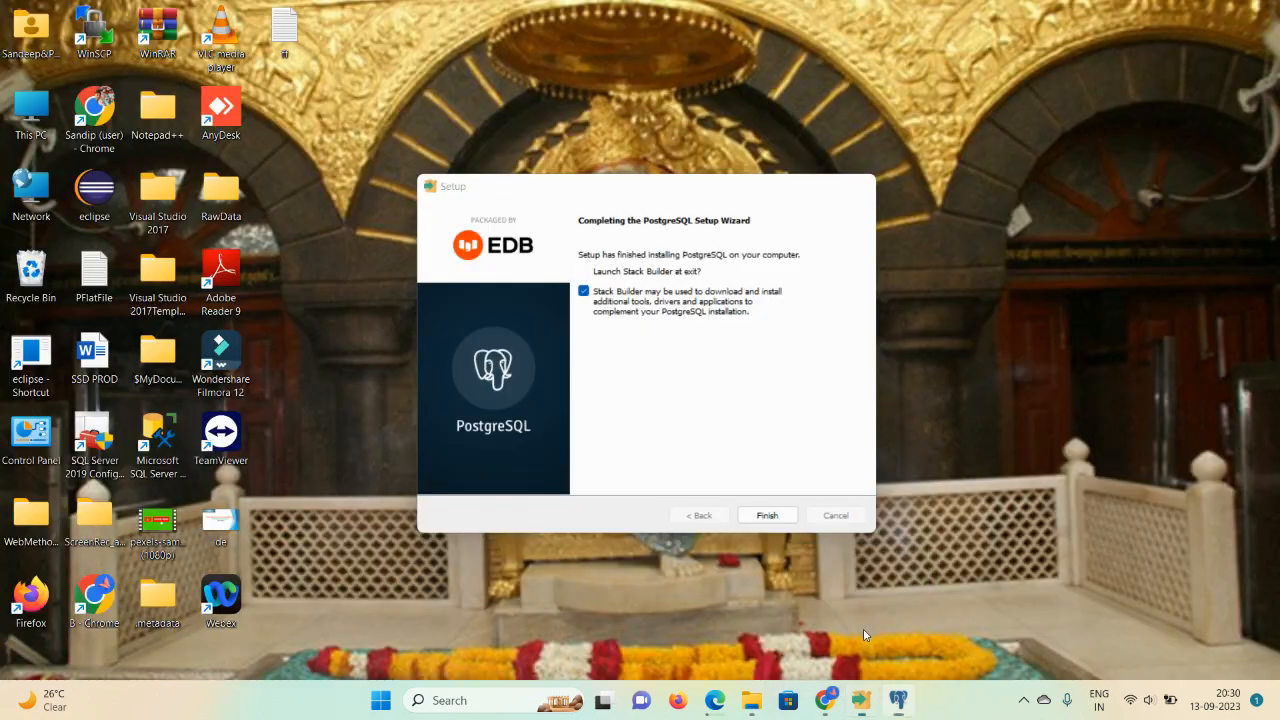
pyautogui.click(864, 631)
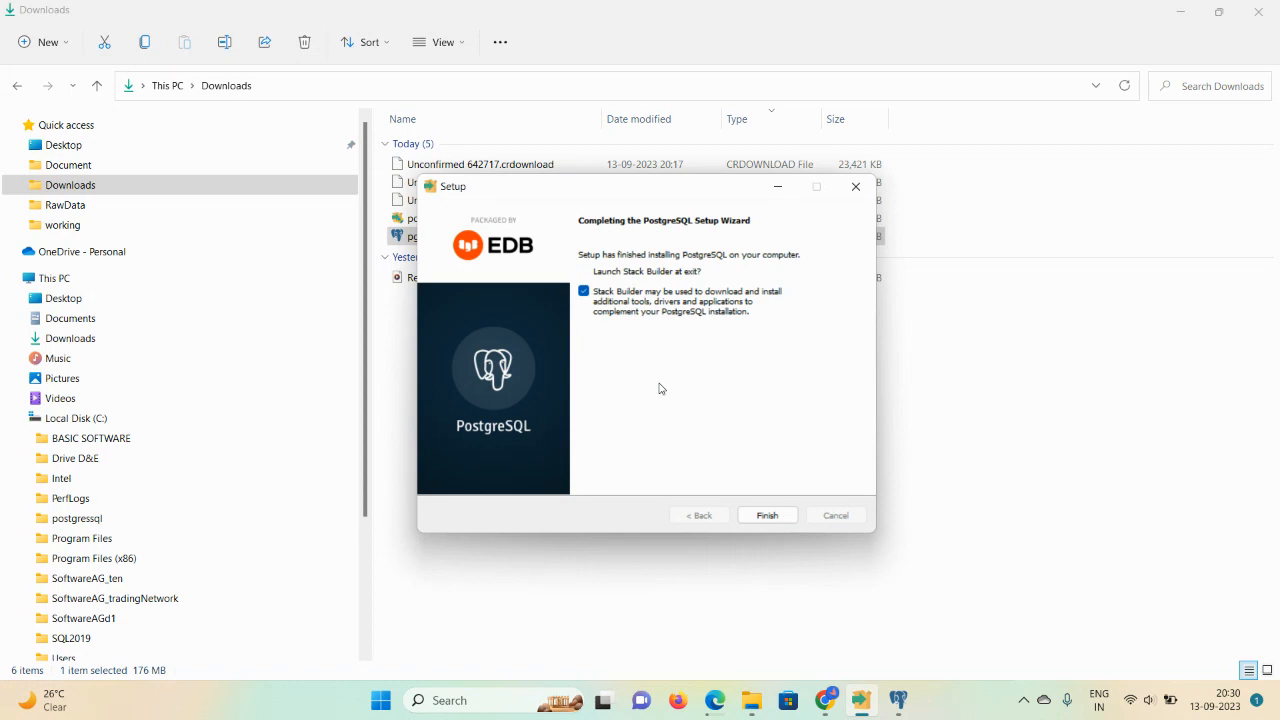
pyautogui.click(767, 516)
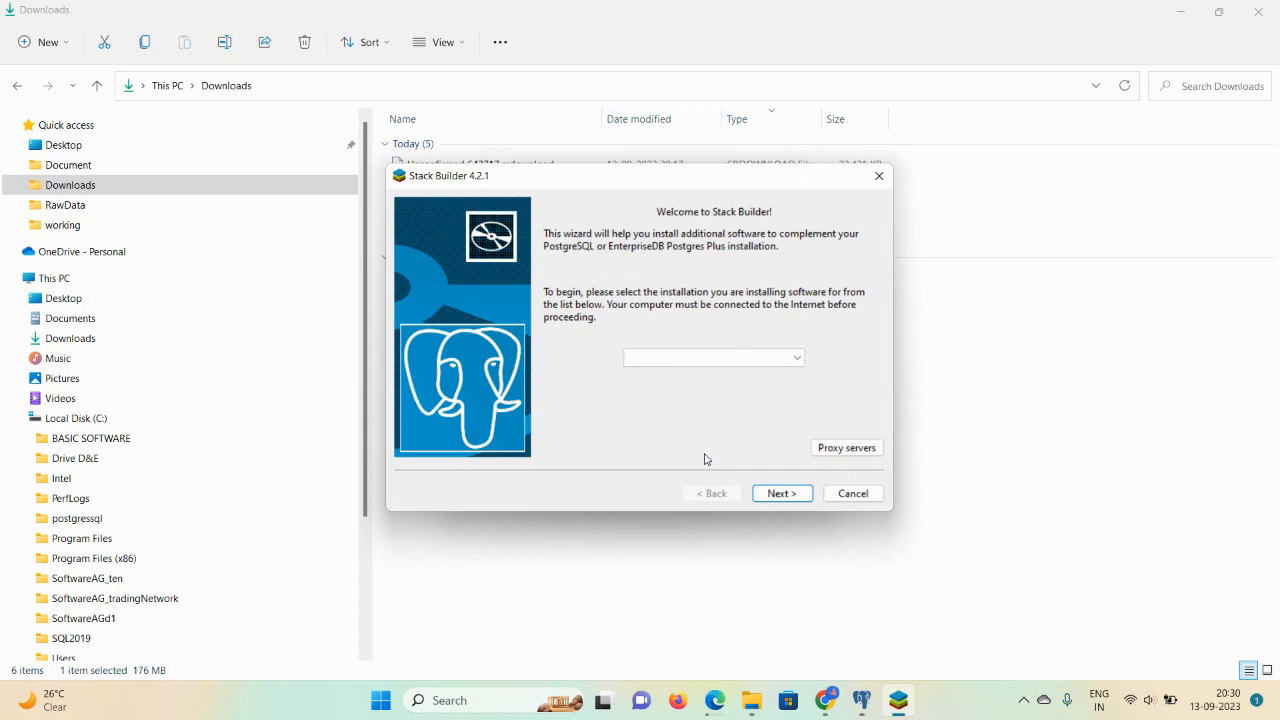
pyautogui.click(845, 497)
pyautogui.click(678, 343)
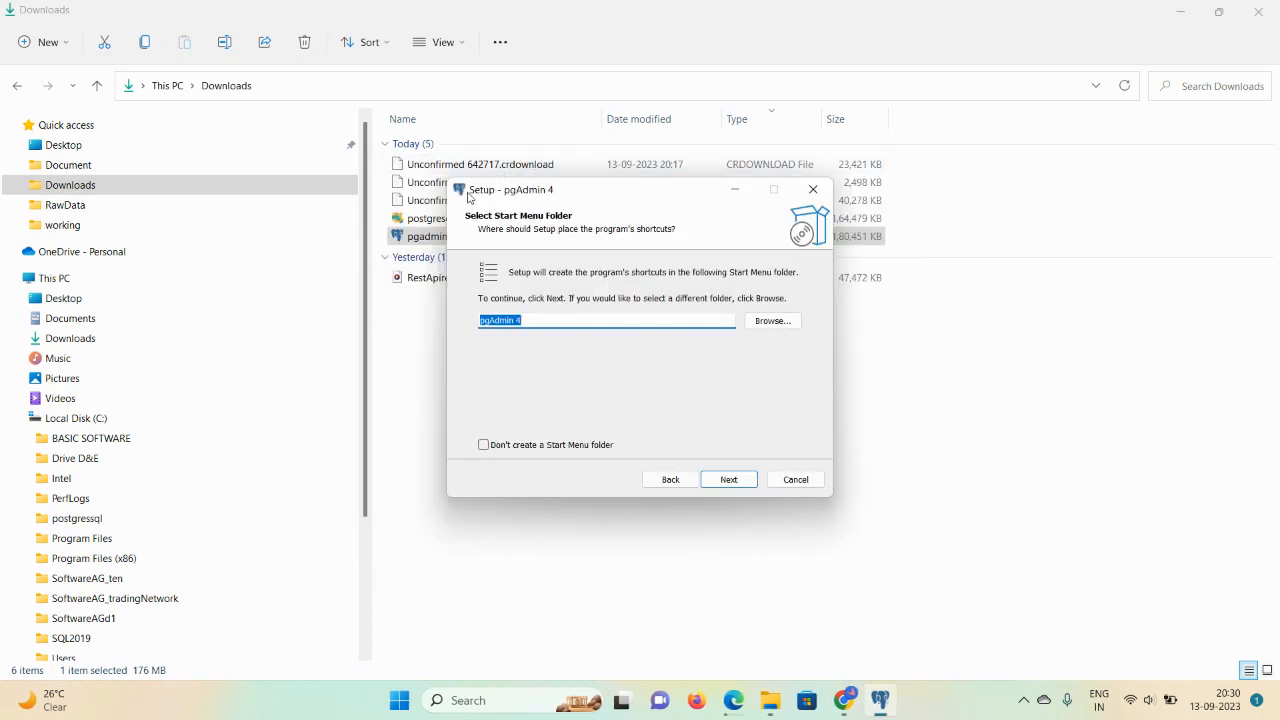
# Step: Close Edge's downloads list and bring the pgAdmin 4 Setup window back to the front
pyautogui.moveTo(734, 696)
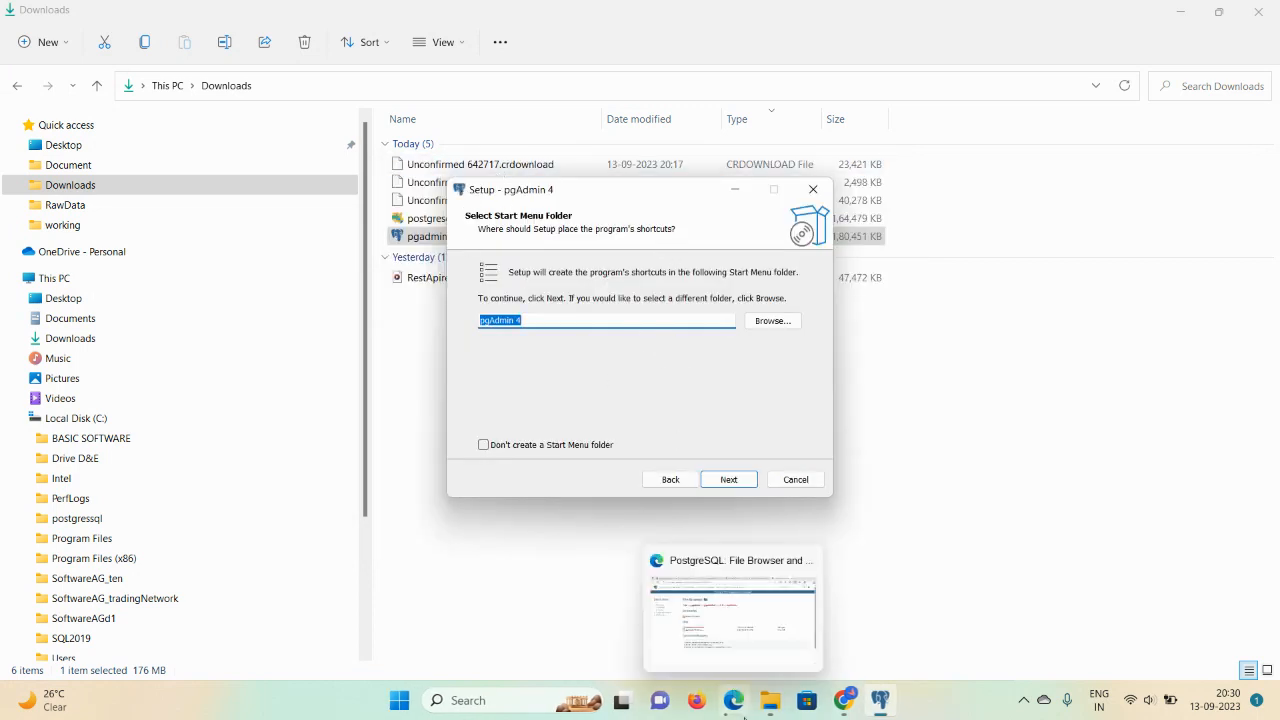
pyautogui.click(723, 655)
pyautogui.moveTo(880, 700)
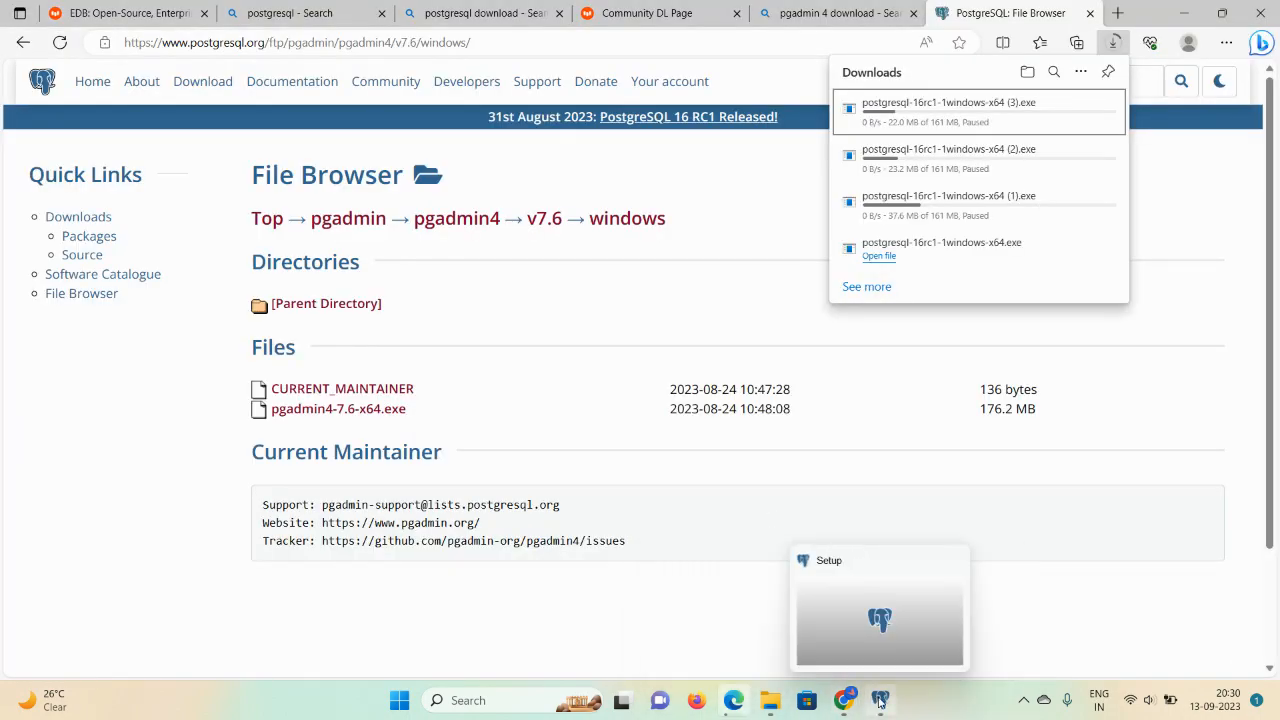
pyautogui.click(872, 604)
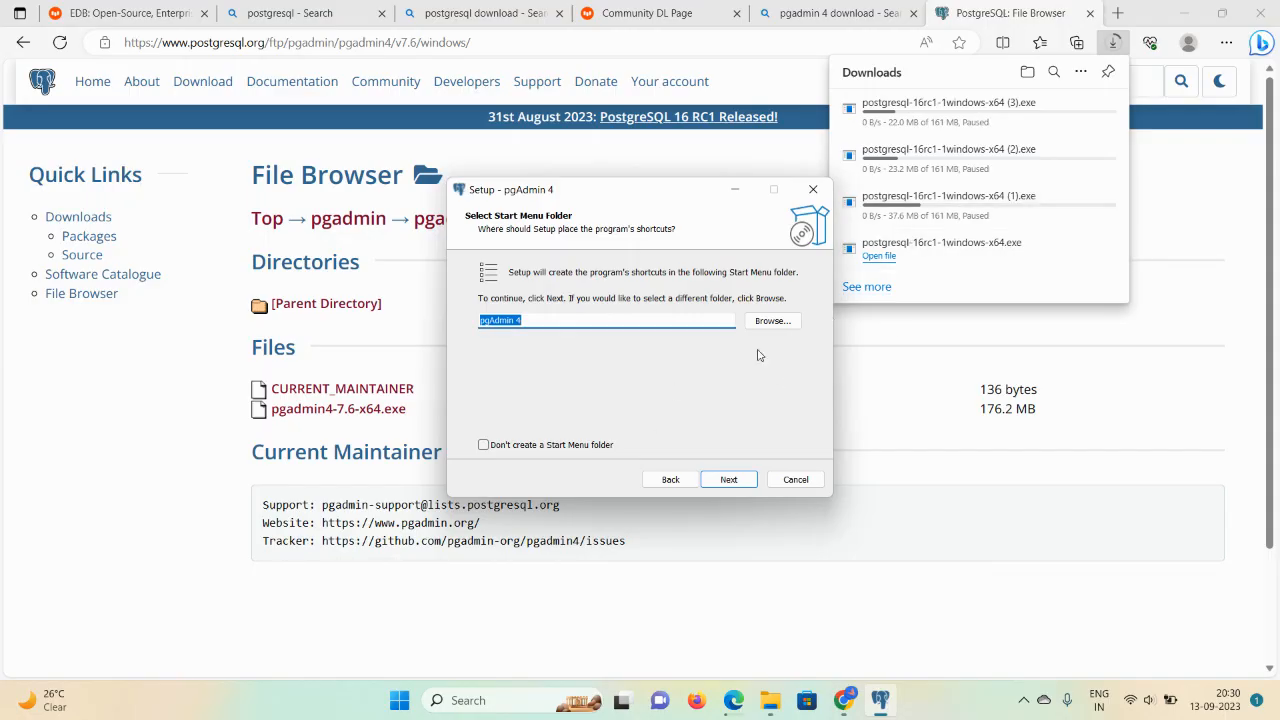
pyautogui.click(1171, 211)
pyautogui.moveTo(873, 716)
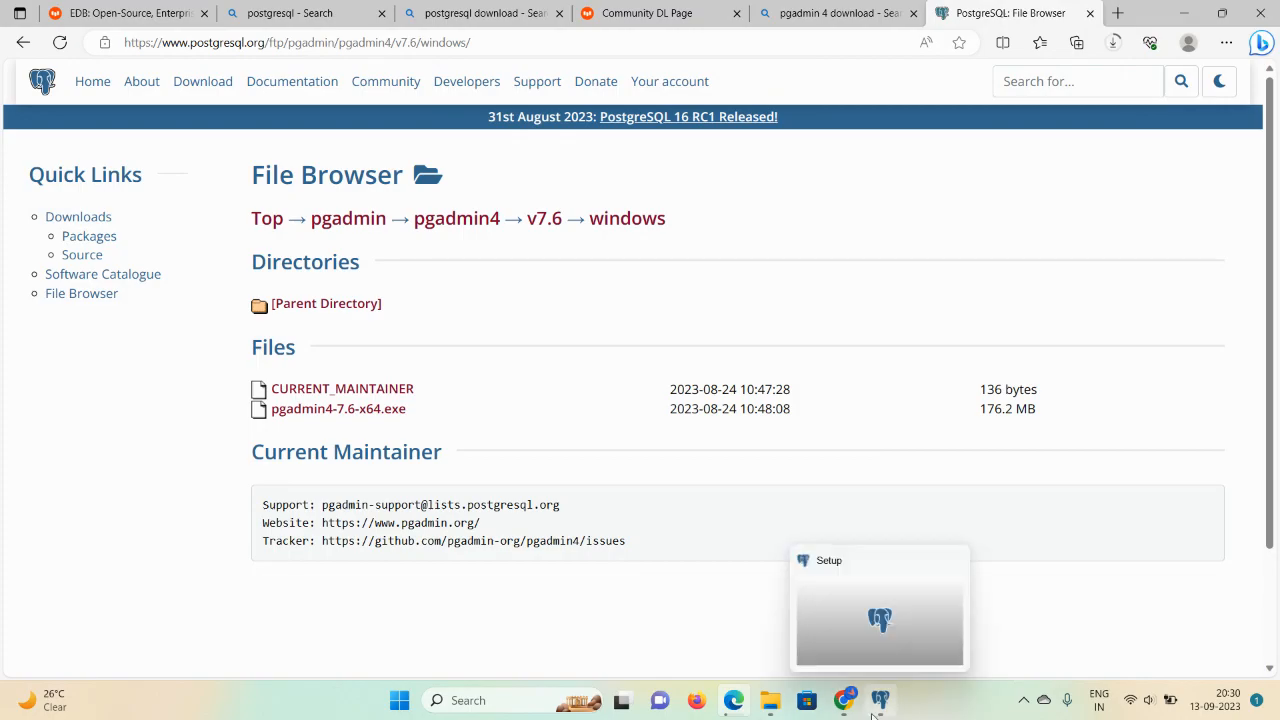
pyautogui.click(838, 641)
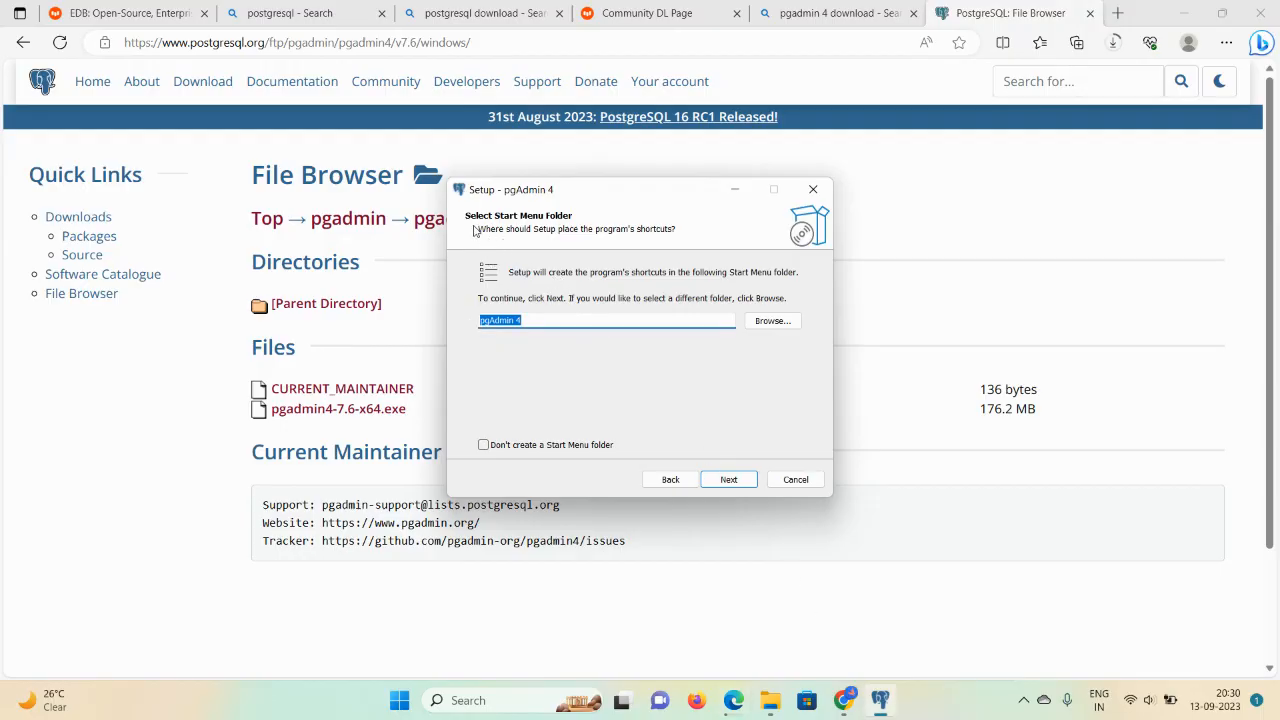
# Step: Check "Don't create a Start Menu folder", start installing pgAdmin 4, then switch to Chrome's new tab
pyautogui.click(484, 445)
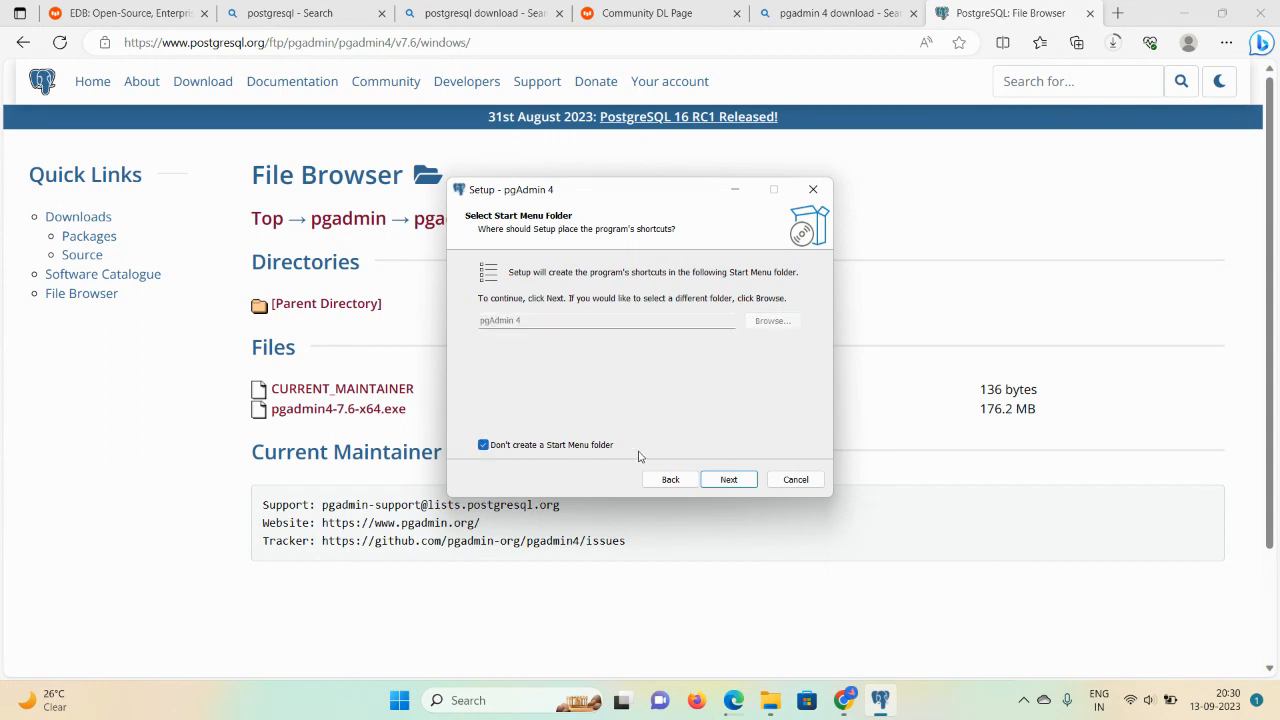
pyautogui.click(724, 481)
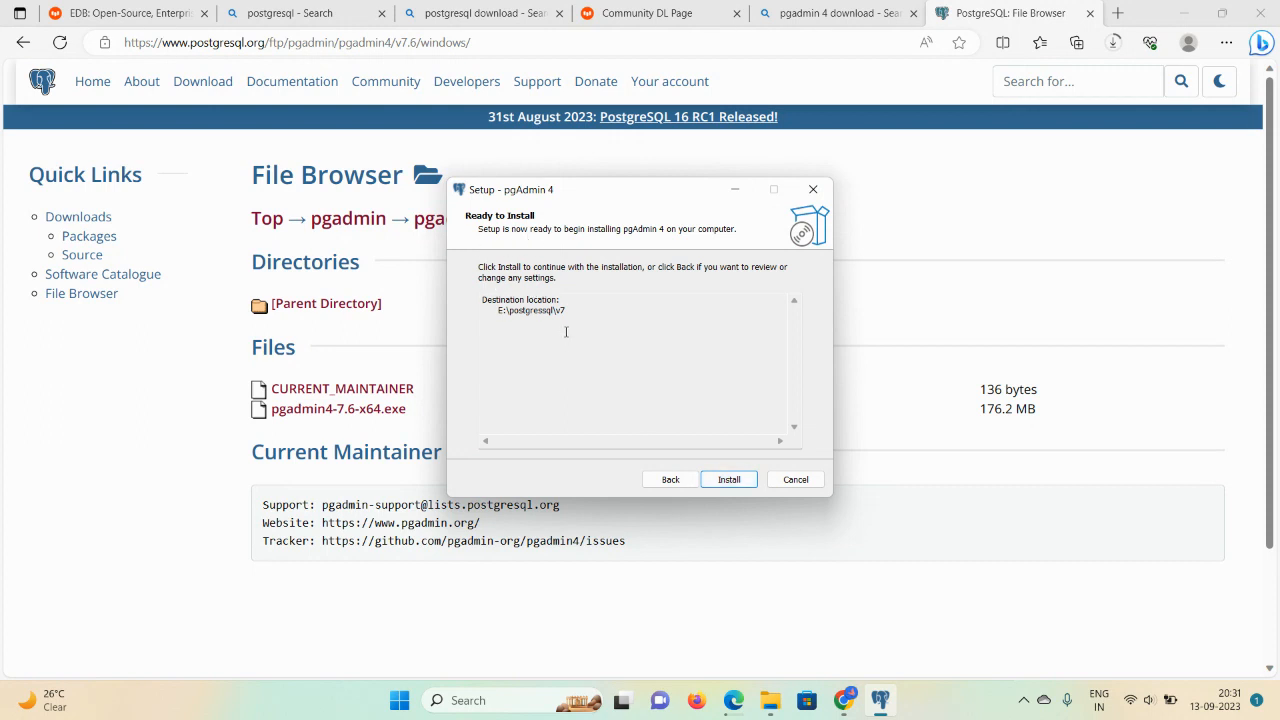
pyautogui.click(729, 480)
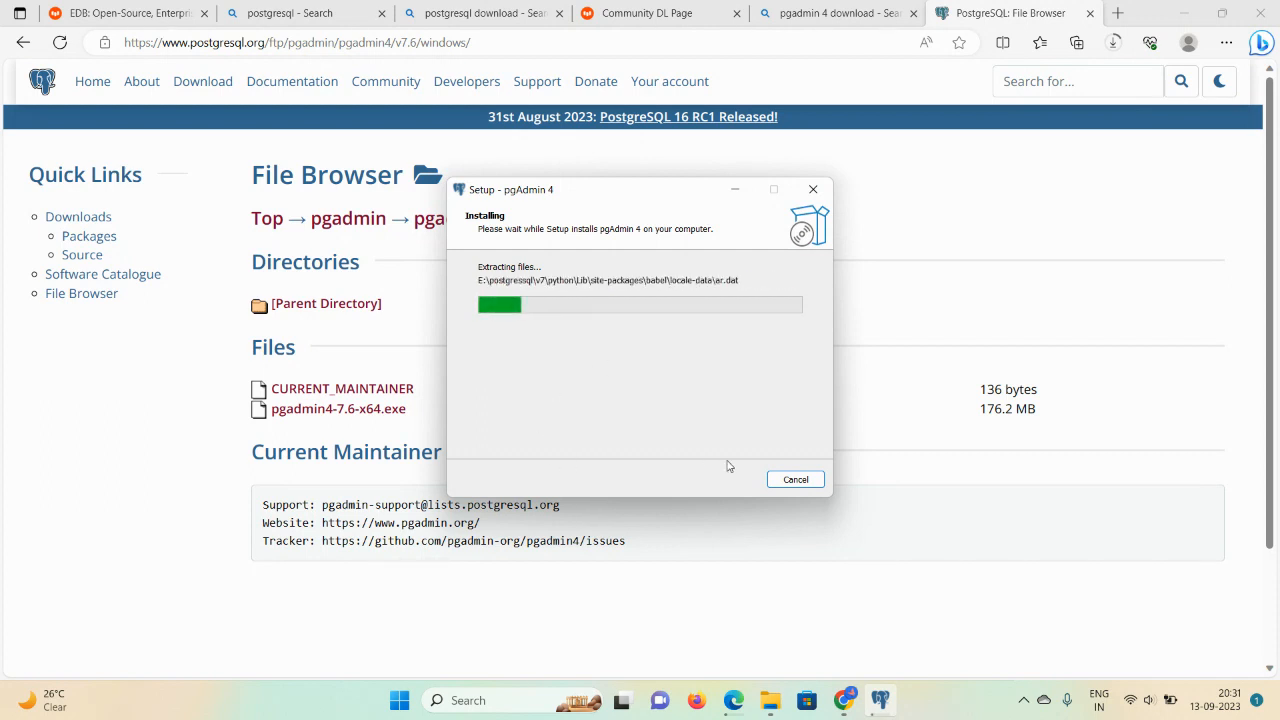
pyautogui.click(800, 481)
pyautogui.moveTo(848, 700)
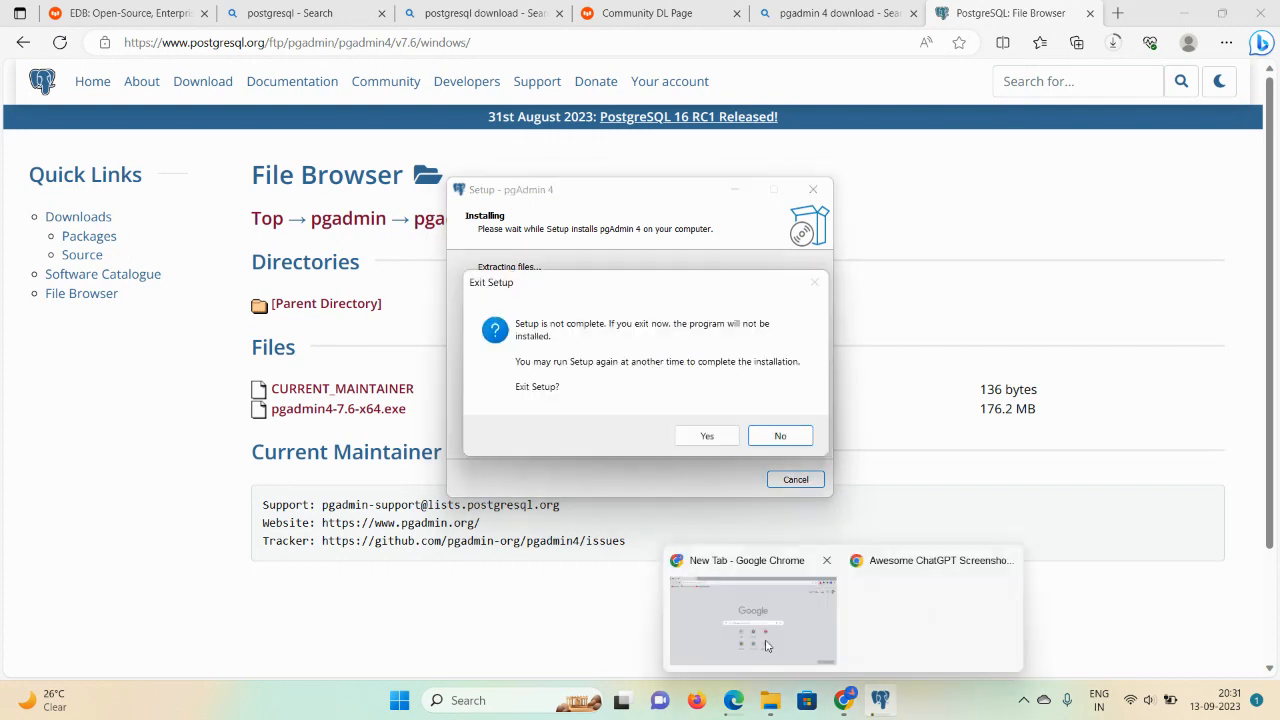
pyautogui.click(698, 623)
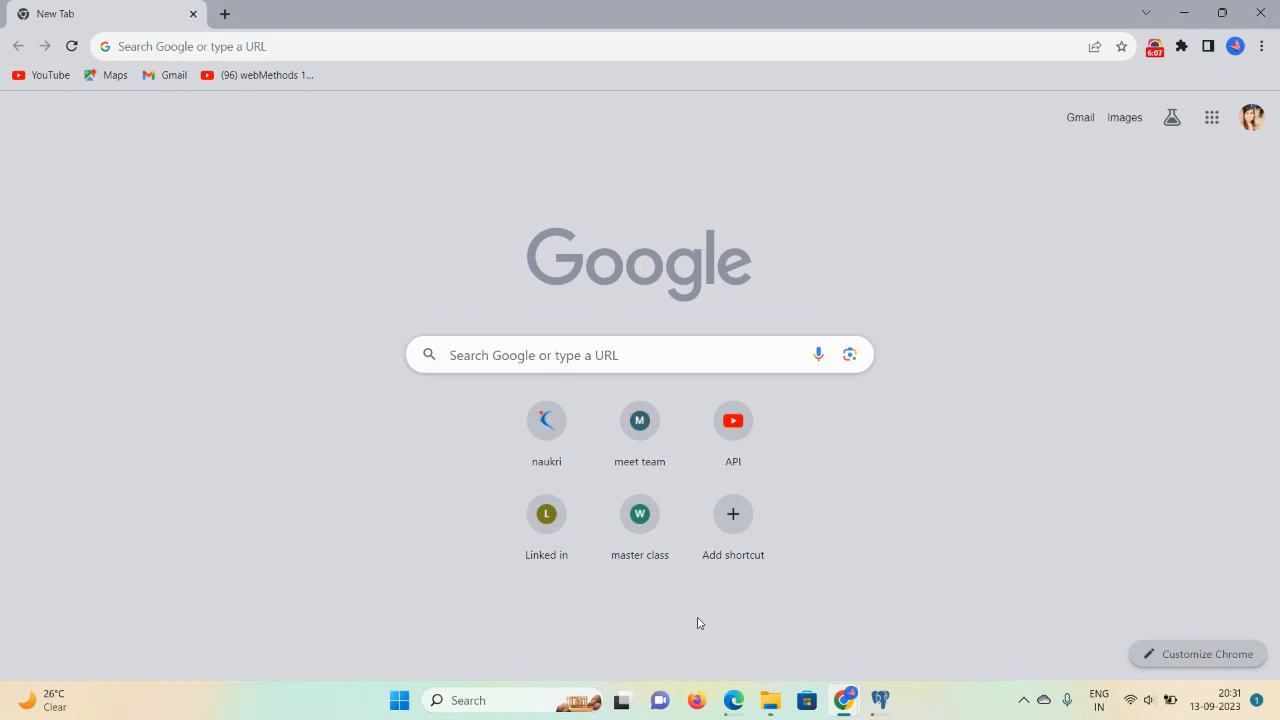
pyautogui.moveTo(848, 704)
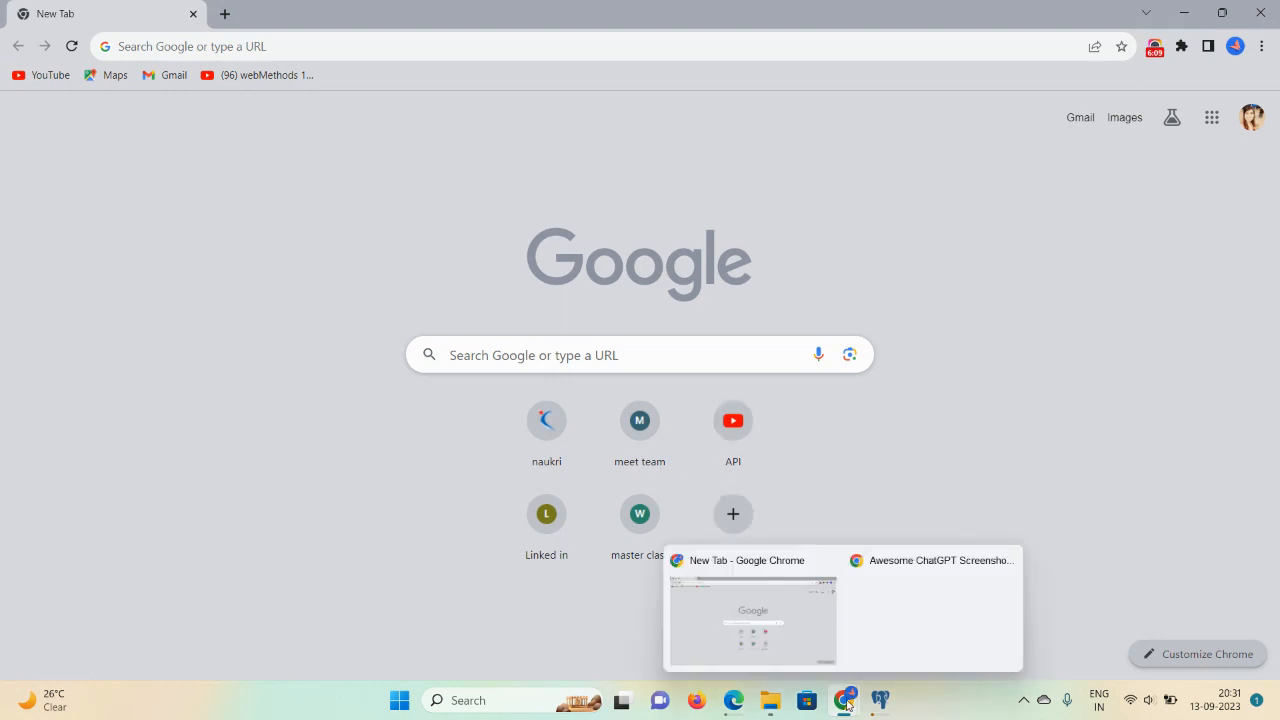